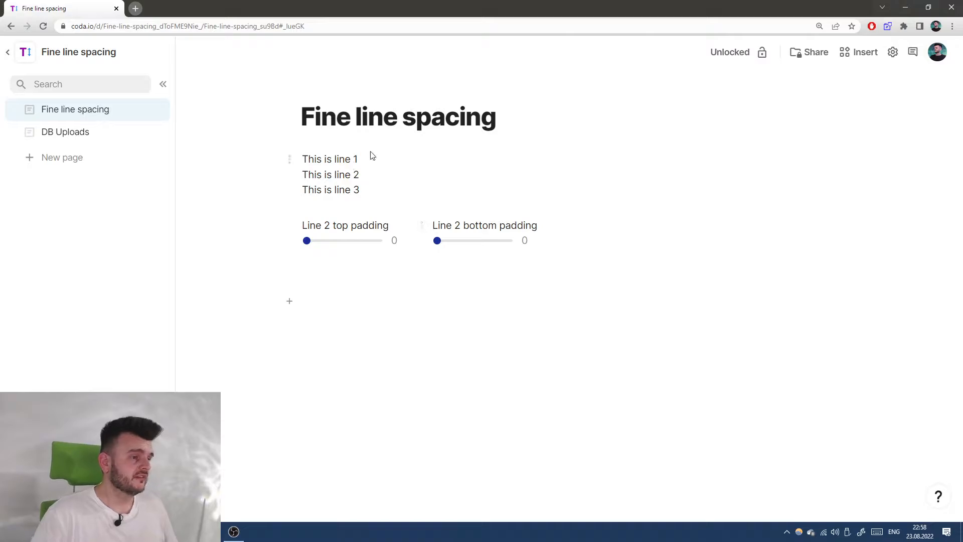
{"action": "left_click", "coordinate": [376, 175]}
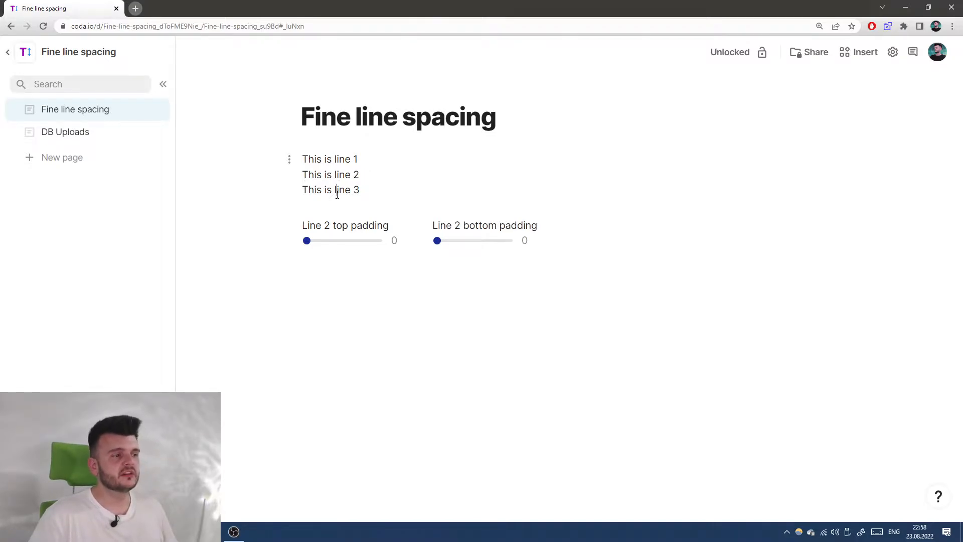
{"action": "left_click_drag", "start_coordinate": [305, 176], "coordinate": [383, 176]}
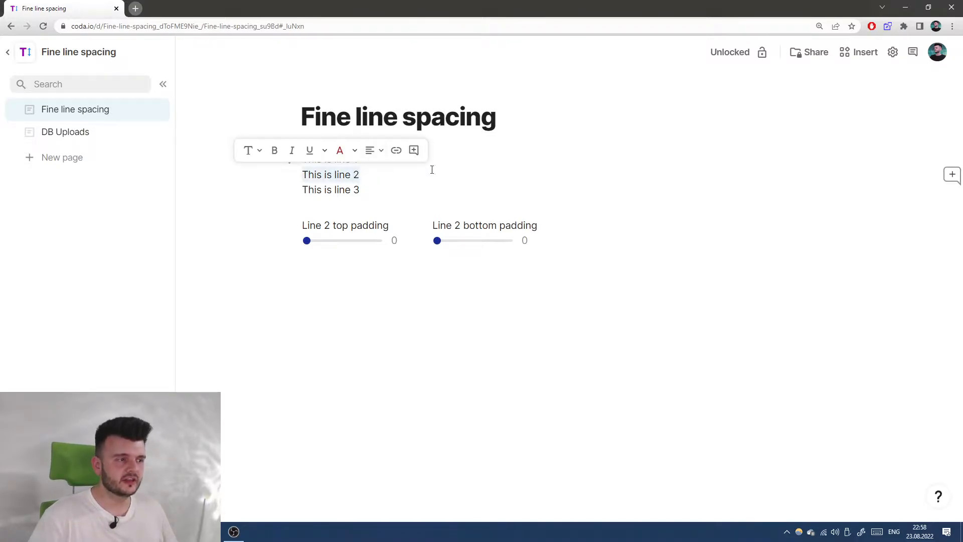
{"action": "left_click", "coordinate": [391, 154]}
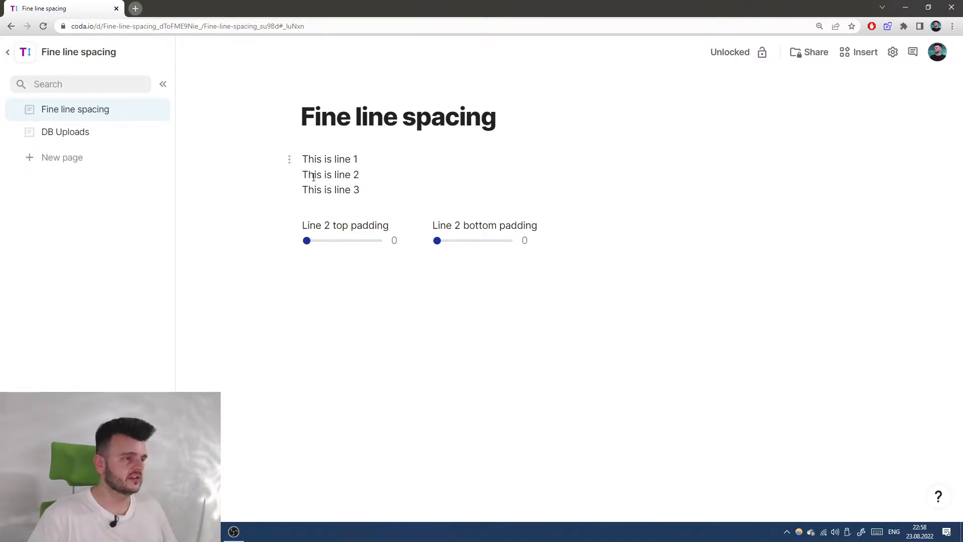
- Replace the text "This is line 1" with a horizontal divider above line 2
{"action": "left_click_drag", "start_coordinate": [303, 159], "coordinate": [357, 159]}
{"action": "key", "text": "BackSpace"}
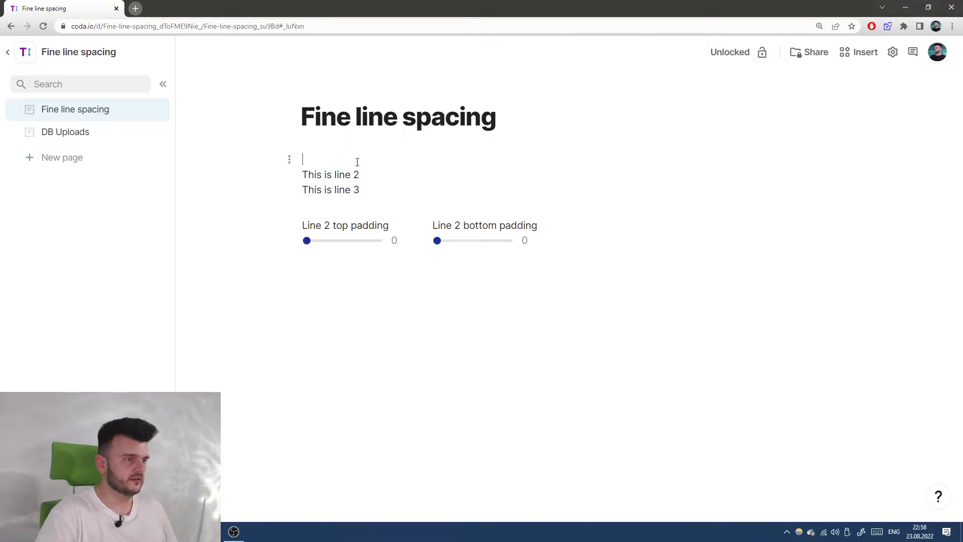
{"action": "key", "text": "Delete"}
{"action": "key", "text": "Return"}
{"action": "key", "text": "Up"}
{"action": "type", "text": "---"}
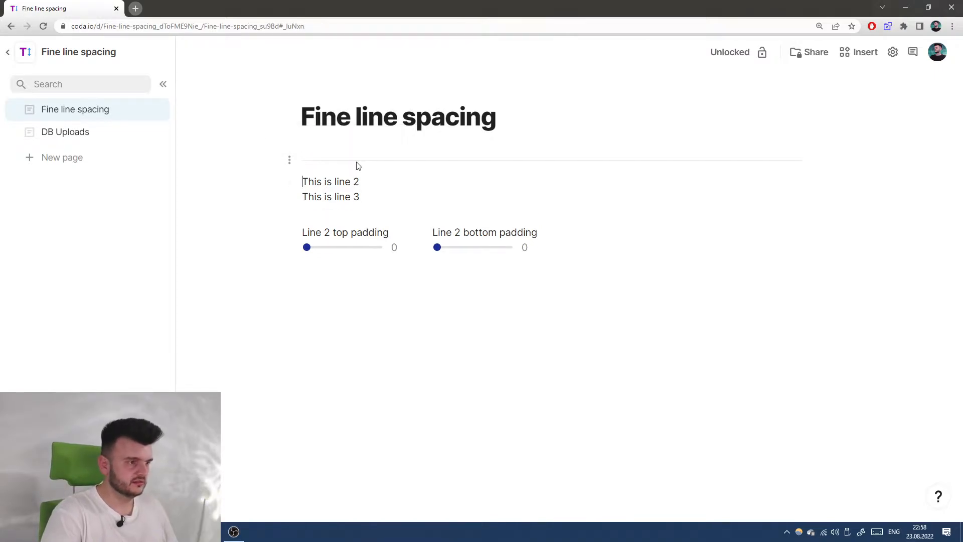
- Replace the text "This is line 3" with a horizontal divider below line 2
{"action": "left_click_drag", "start_coordinate": [304, 196], "coordinate": [358, 197]}
{"action": "key", "text": "BackSpace"}
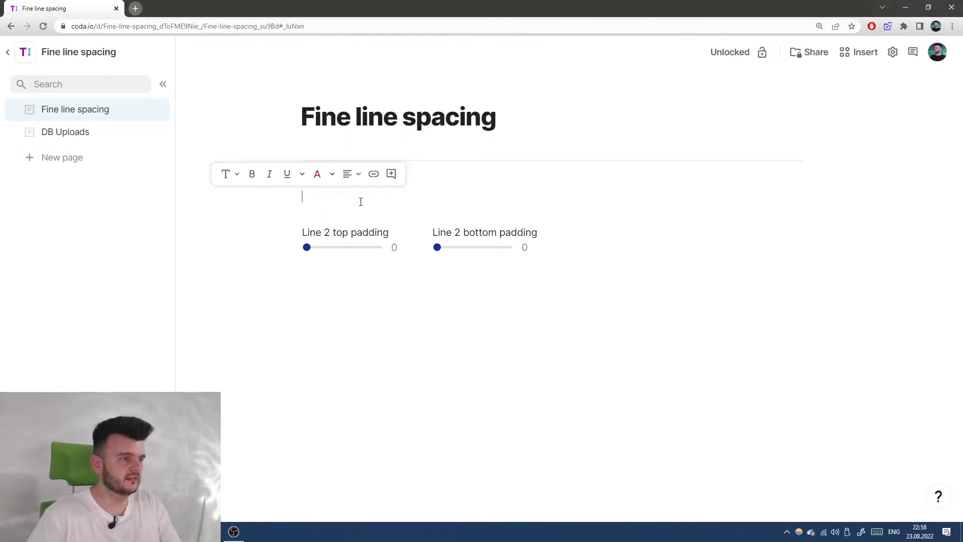
{"action": "type", "text": "---"}
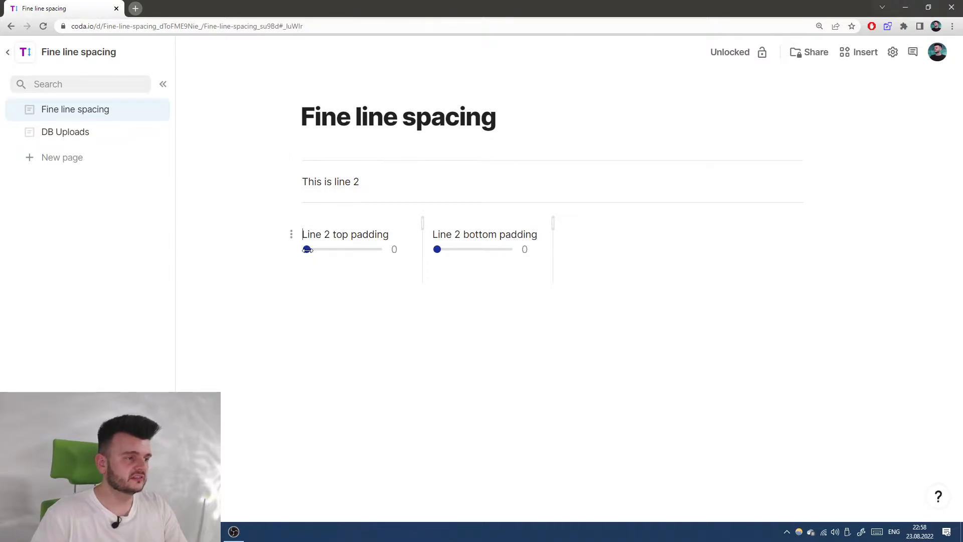
- Try the line 2 top padding at 16, test the bottom padding slider, and return both to 0
{"action": "left_click_drag", "start_coordinate": [307, 249], "coordinate": [319, 259]}
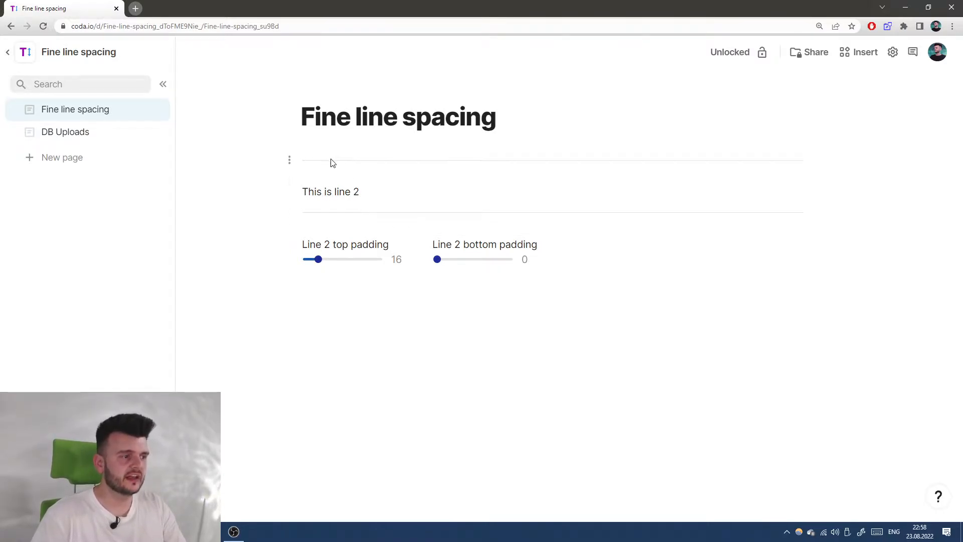
{"action": "left_click_drag", "start_coordinate": [438, 260], "coordinate": [408, 273]}
{"action": "left_click_drag", "start_coordinate": [321, 260], "coordinate": [279, 261]}
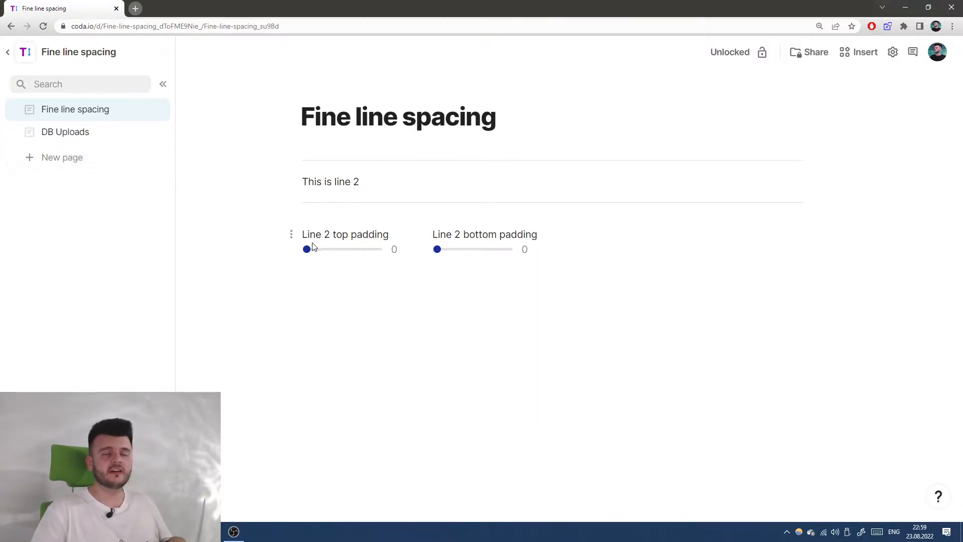
- Set the line 2 top padding to 25
{"action": "left_click_drag", "start_coordinate": [308, 249], "coordinate": [325, 255]}
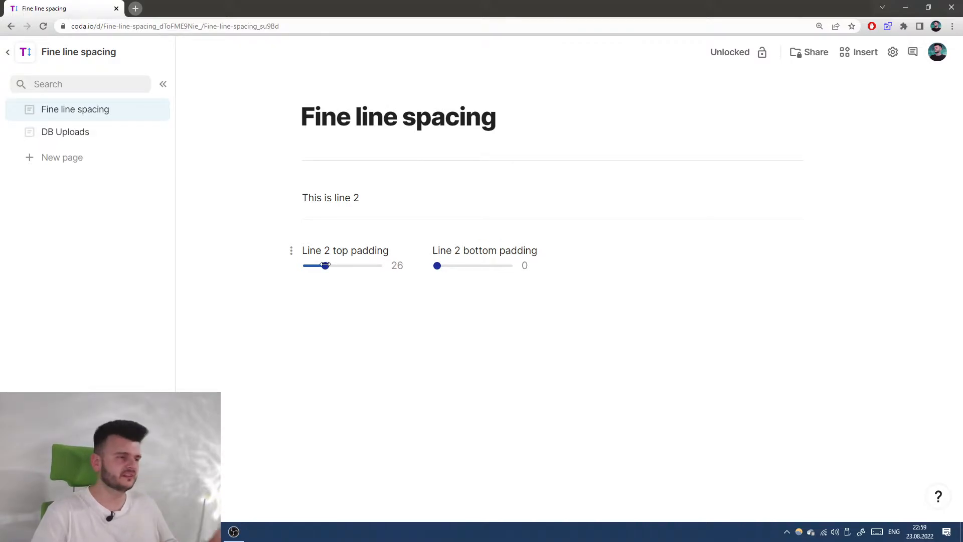
{"action": "left_click", "coordinate": [396, 193]}
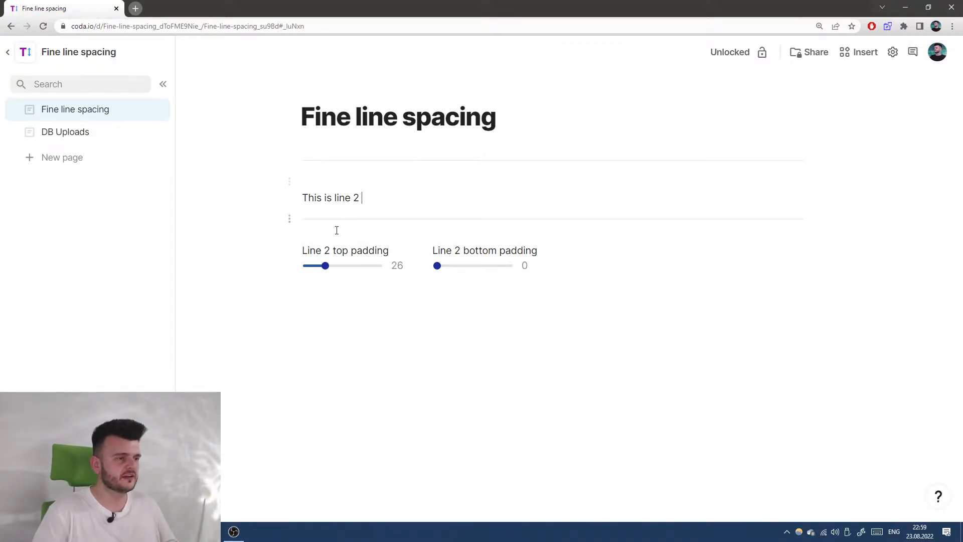
{"action": "left_click", "coordinate": [325, 266]}
{"action": "left_click_drag", "start_coordinate": [326, 267], "coordinate": [325, 266]}
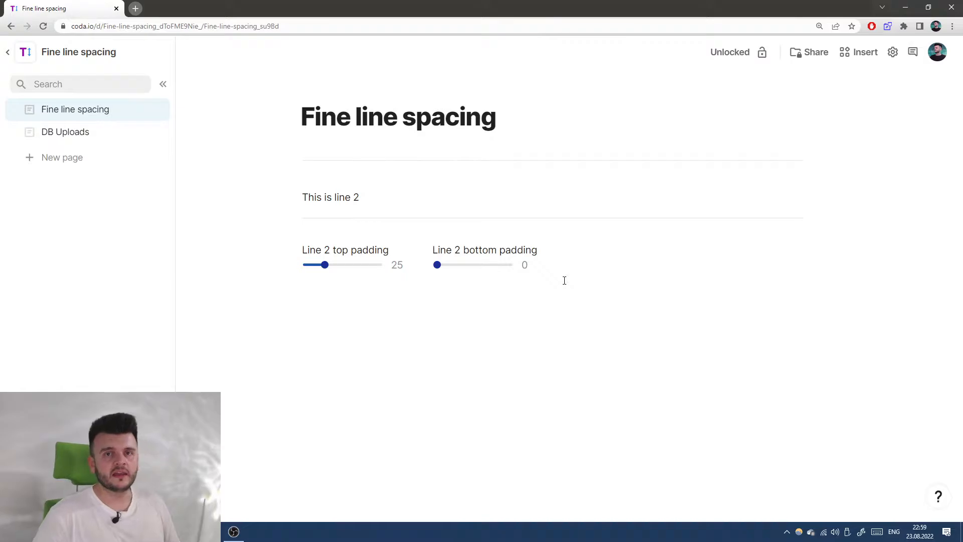
- Highlight the thin invisible spacer at the end of "This is line 2" to inspect it
{"action": "left_click", "coordinate": [359, 198]}
{"action": "key", "text": "Escape"}
{"action": "left_click", "coordinate": [358, 198]}
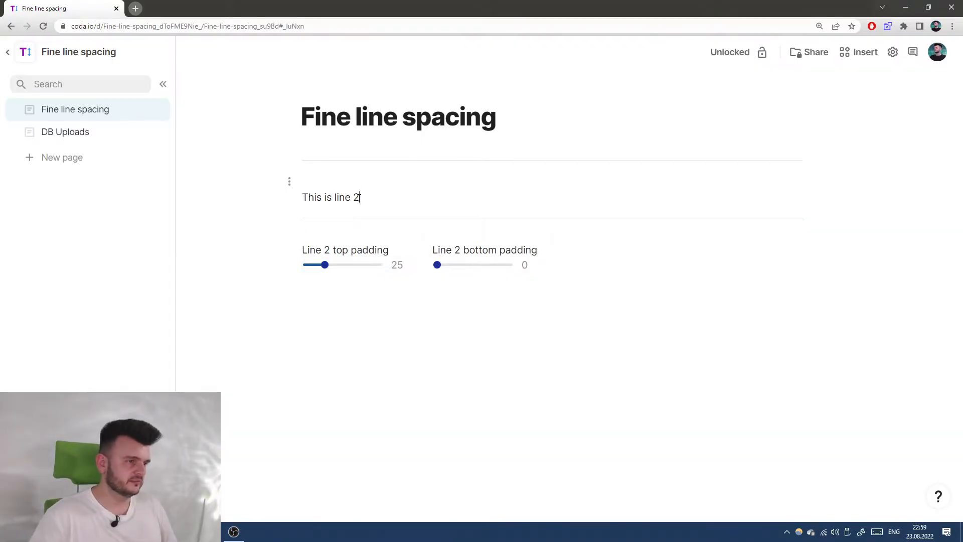
{"action": "left_click_drag", "start_coordinate": [363, 186], "coordinate": [359, 186]}
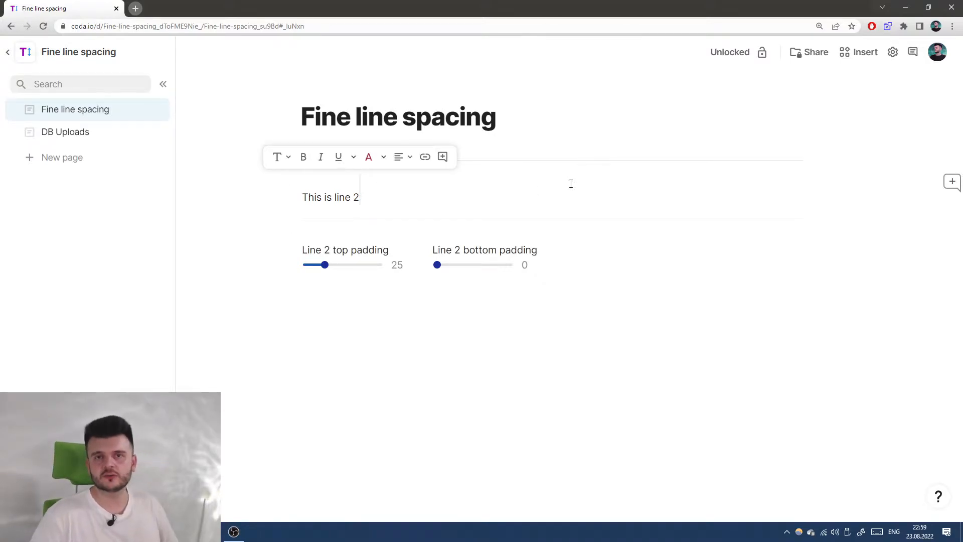
- Set the line 2 top padding to 47 and the bottom padding to 30, and select the divider below it
{"action": "left_click_drag", "start_coordinate": [324, 265], "coordinate": [340, 271]}
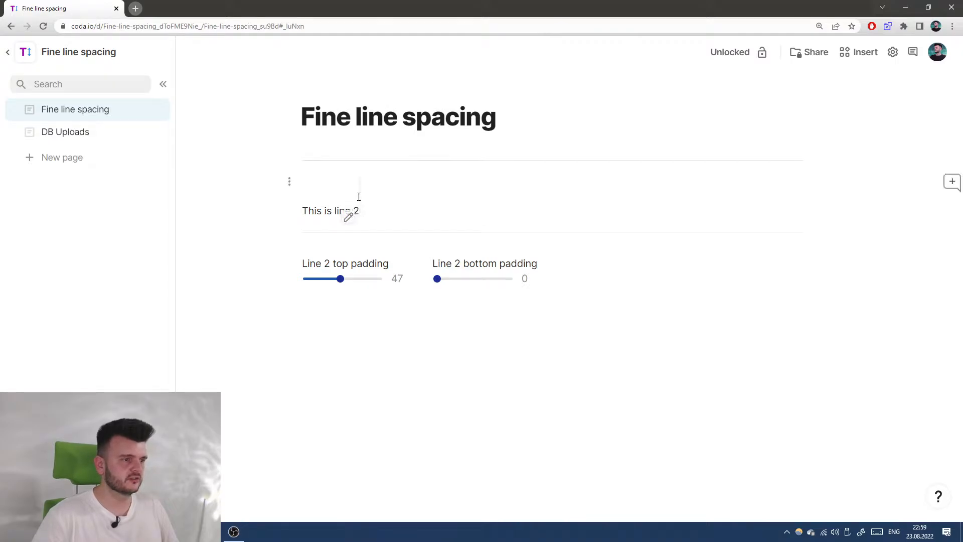
{"action": "left_click", "coordinate": [456, 279]}
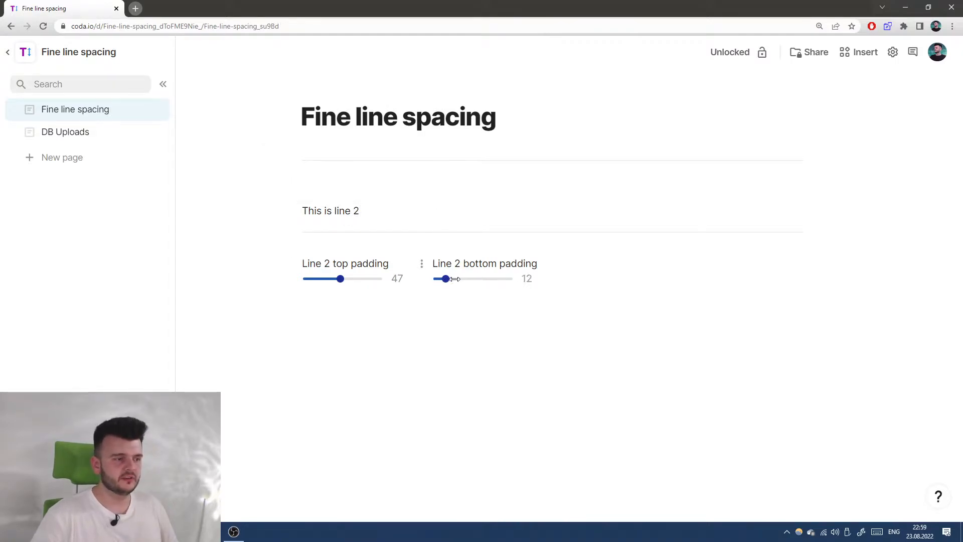
{"action": "left_click_drag", "start_coordinate": [314, 257], "coordinate": [802, 254]}
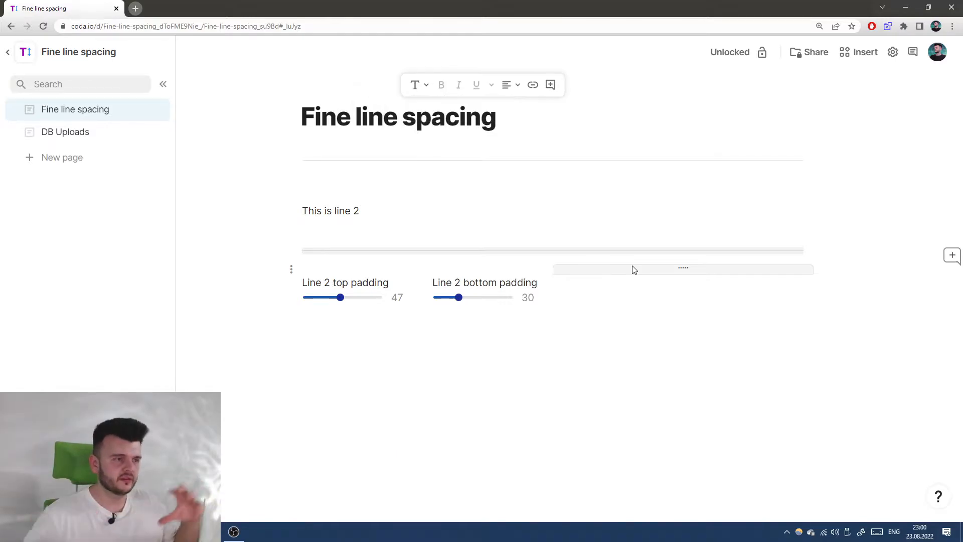
{"action": "left_click", "coordinate": [572, 145]}
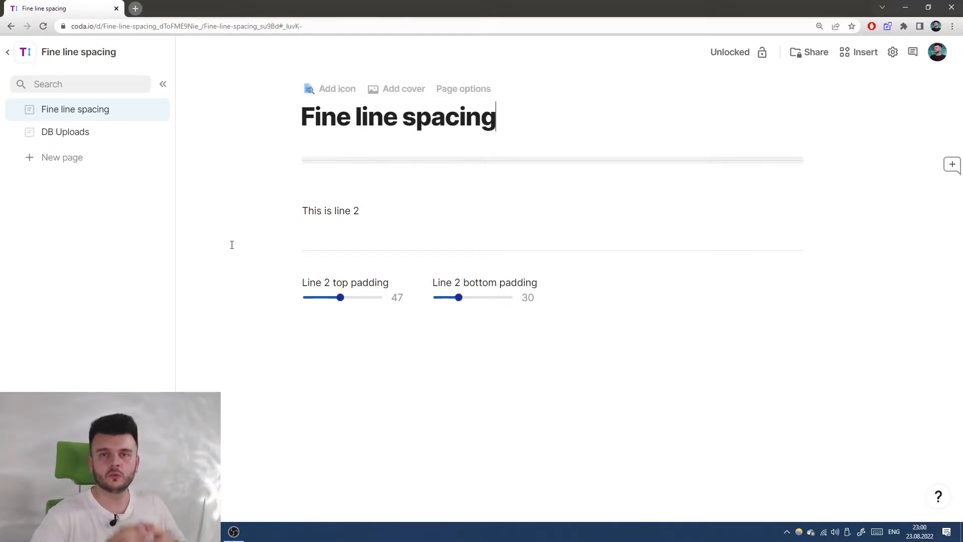
- View the uploads table on the DB Uploads page and add a new page to the doc
{"action": "left_click", "coordinate": [70, 134]}
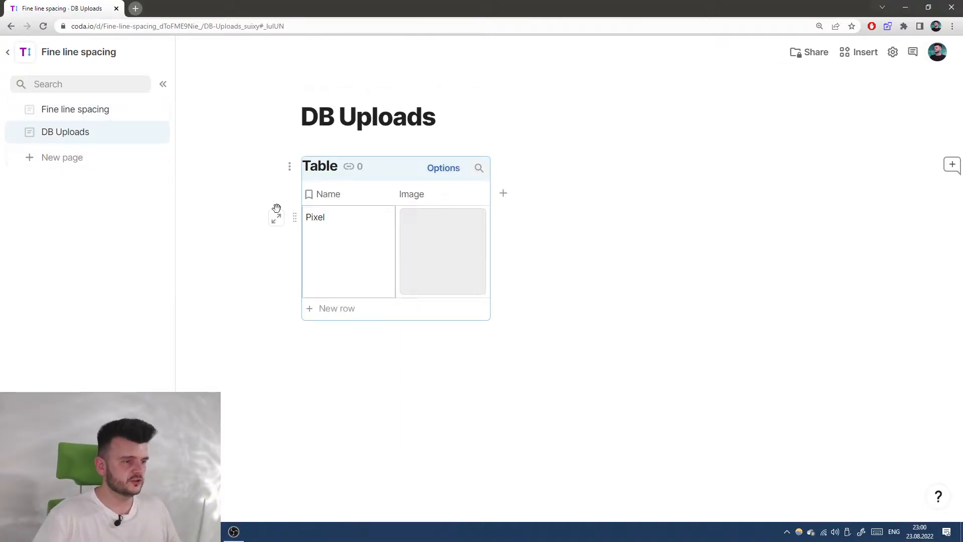
{"action": "left_click", "coordinate": [86, 160]}
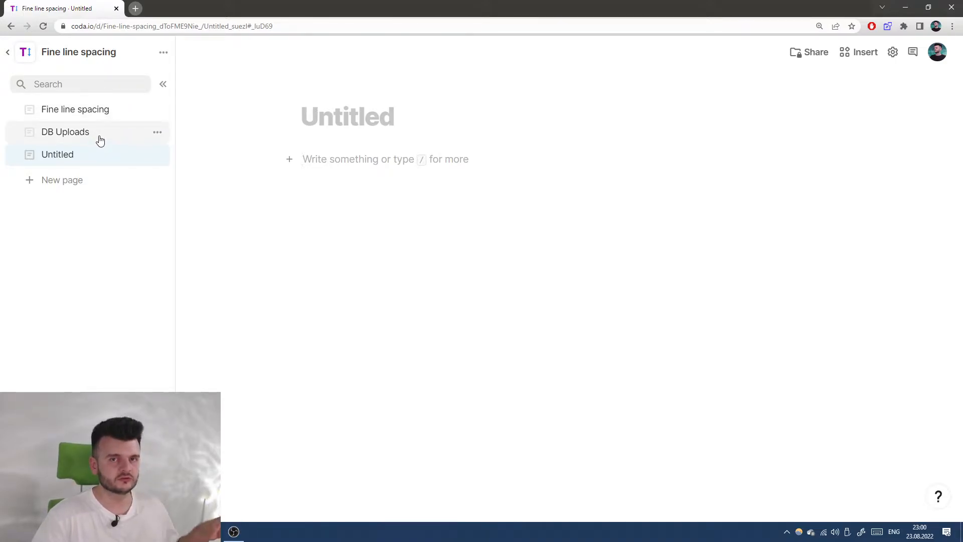
{"action": "type", "text": "=ima"}
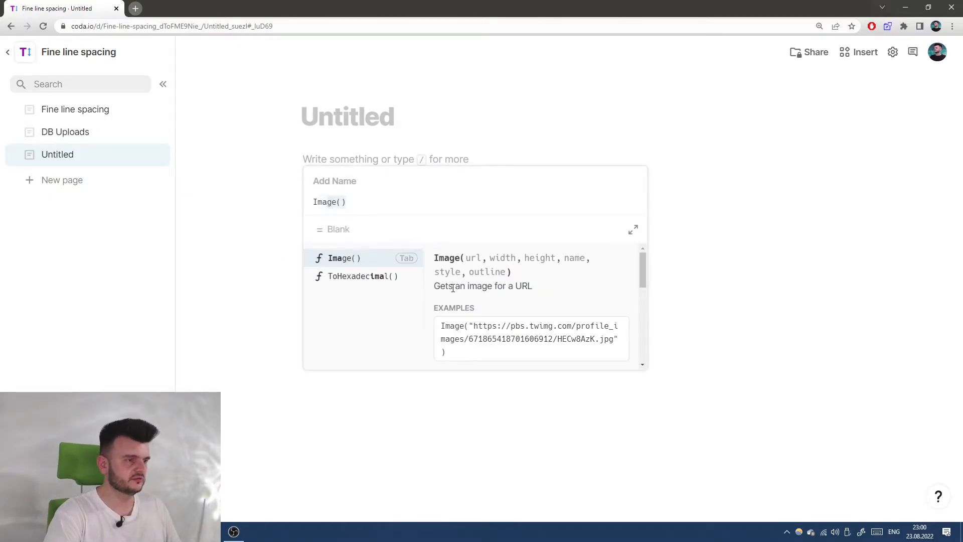
{"action": "key", "text": "Tab"}
{"action": "type", "text": "(\""}
{"action": "key", "text": "BackSpace"}
{"action": "key", "text": "BackSpace"}
{"action": "type", "text": "\""}
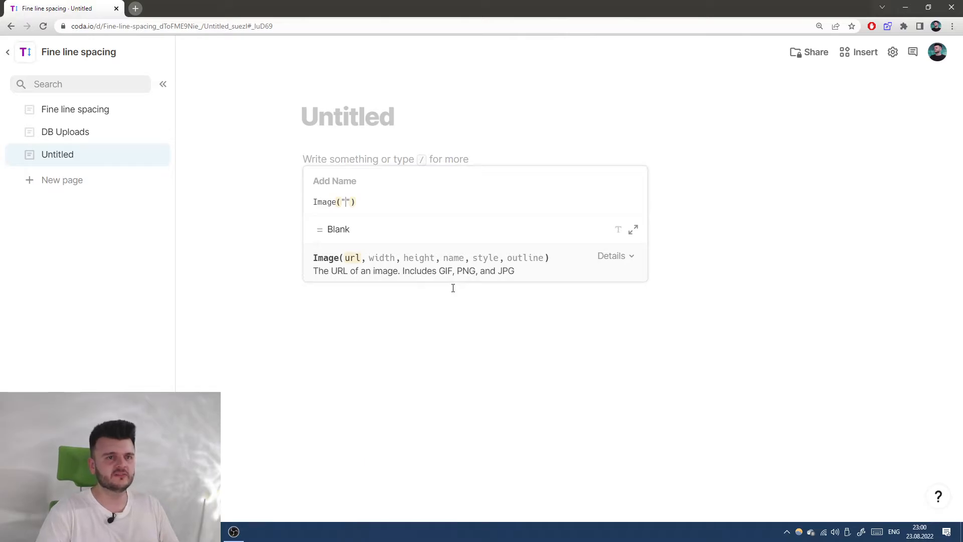
{"action": "left_click", "coordinate": [374, 201]}
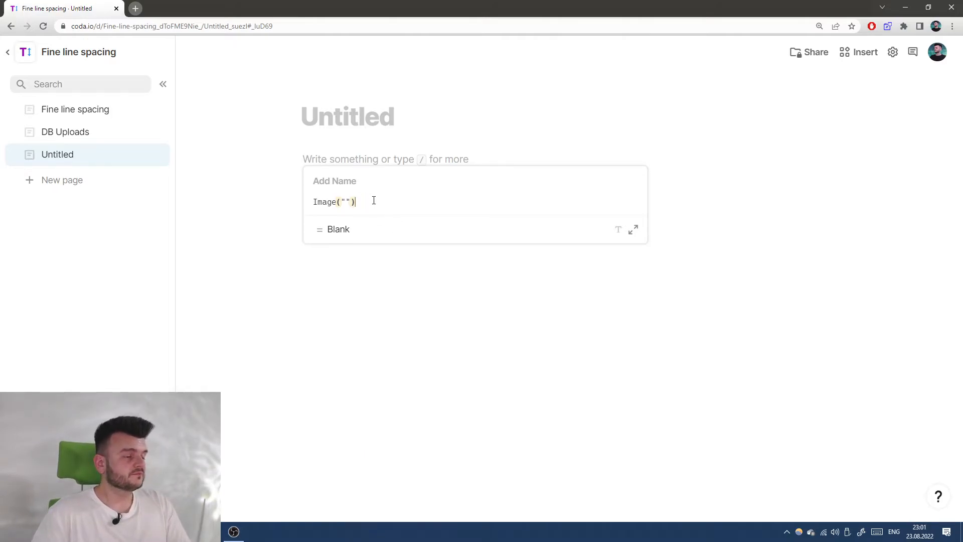
{"action": "left_click", "coordinate": [341, 201]}
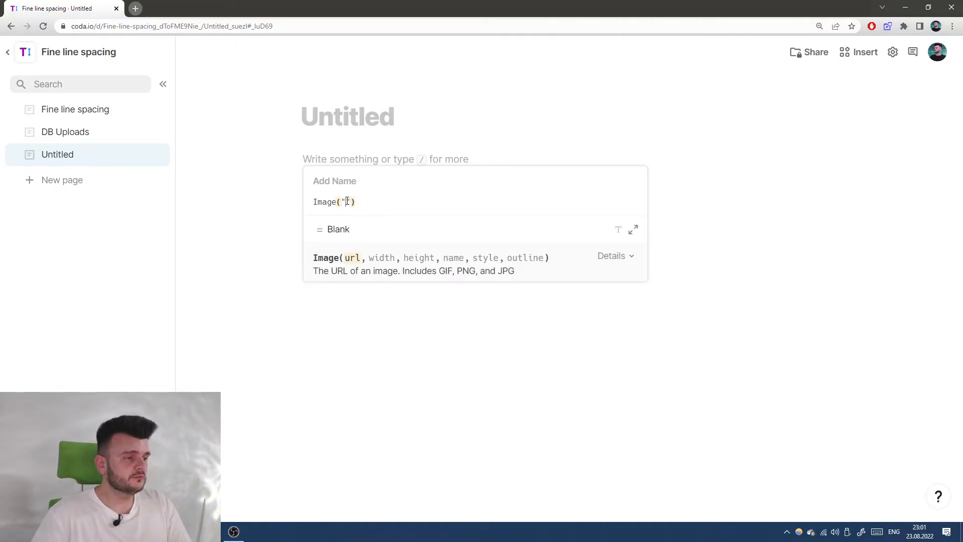
{"action": "left_click", "coordinate": [377, 197]}
{"action": "key", "text": "BackSpace"}
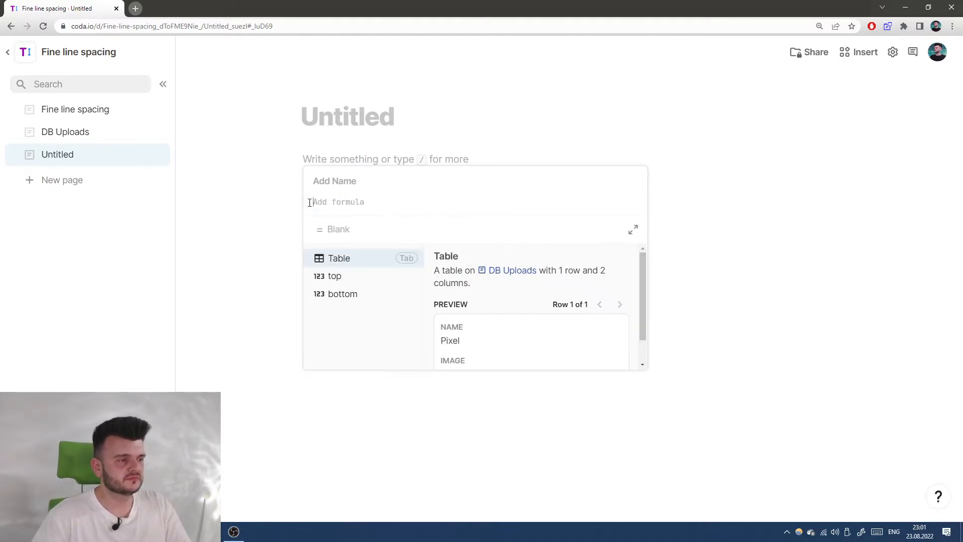
- Preview the Pixel row's uploaded image on the DB Uploads page and close the preview
{"action": "left_click", "coordinate": [120, 132]}
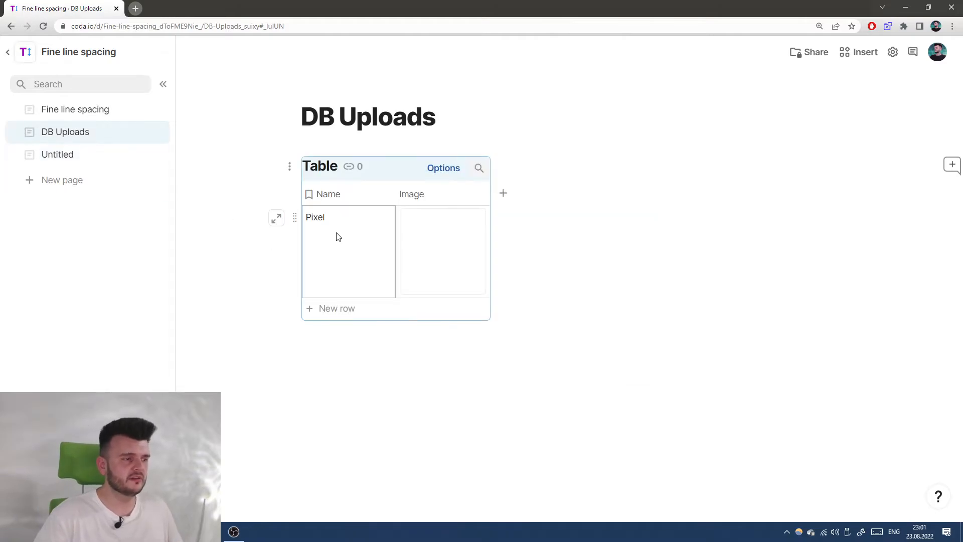
{"action": "left_click", "coordinate": [442, 244]}
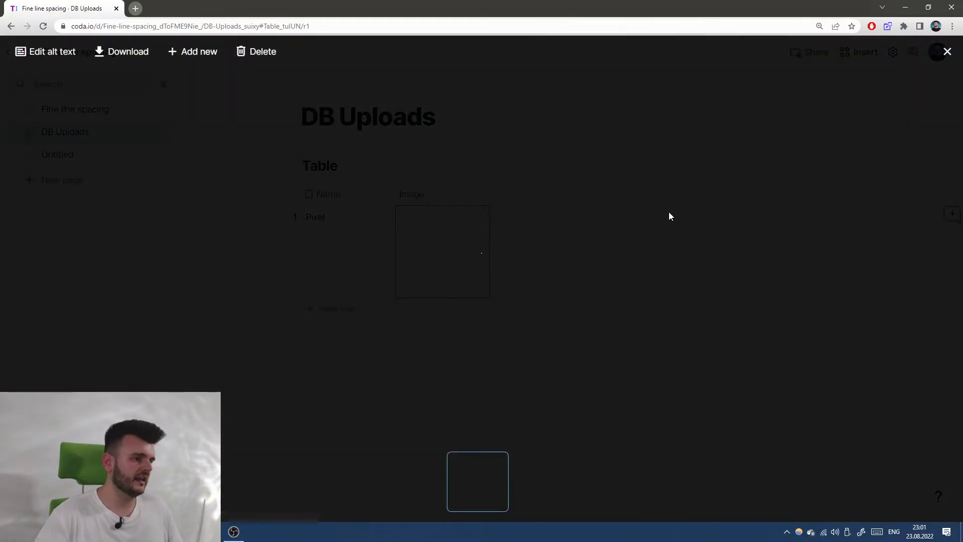
{"action": "left_click", "coordinate": [669, 211]}
- Add the text "Line of text" between two horizontal dividers on the untitled page
{"action": "left_click", "coordinate": [75, 154]}
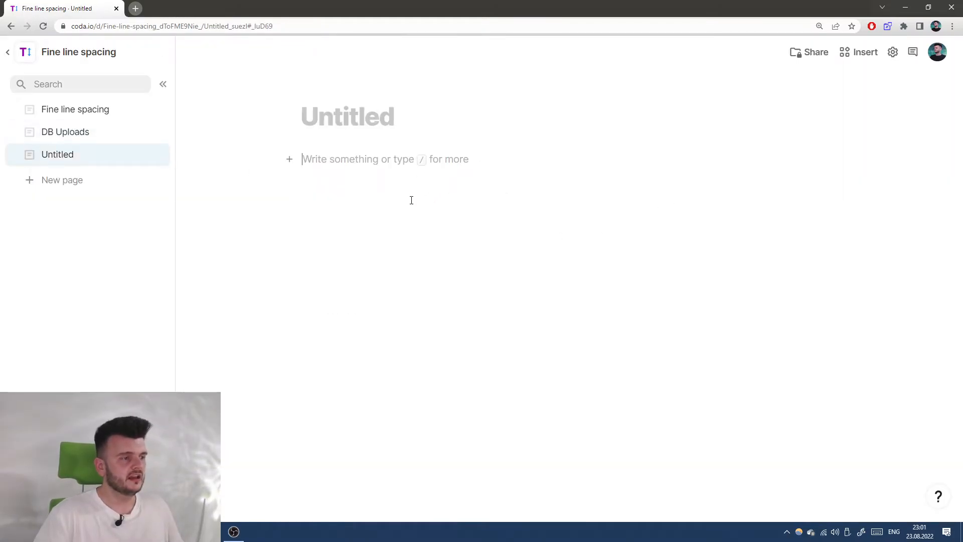
{"action": "type", "text": "---"}
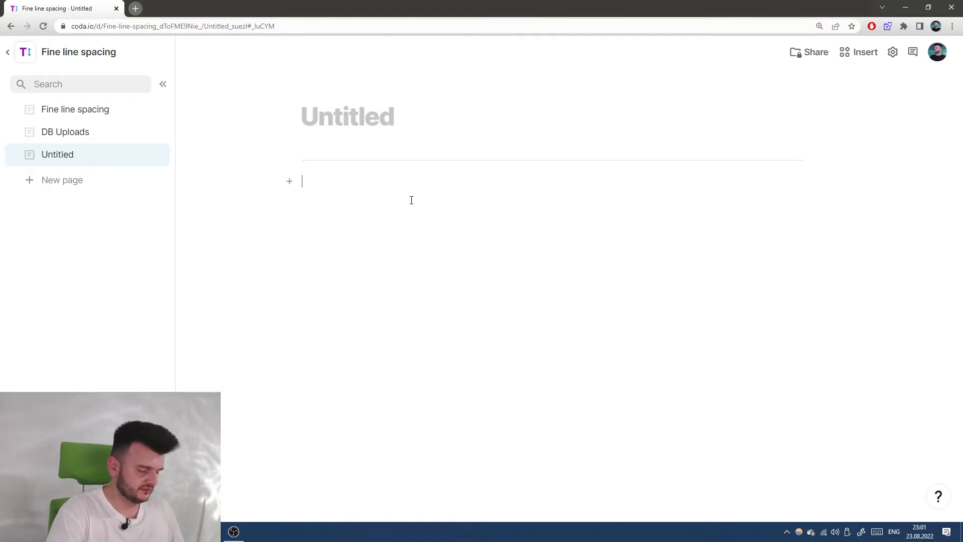
{"action": "type", "text": "Line of text"}
{"action": "key", "text": "Return"}
{"action": "type", "text": "-"}
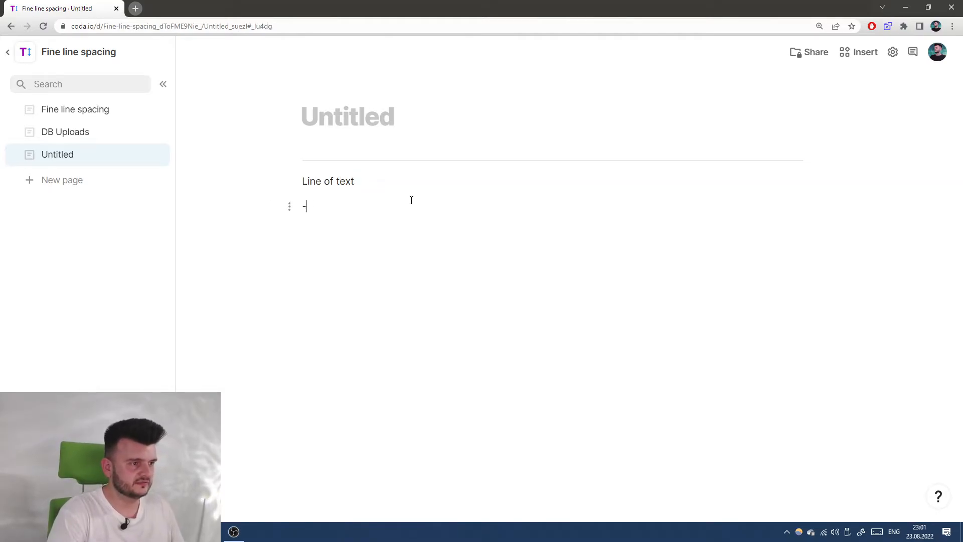
{"action": "type", "text": "--"}
- Start a formula at the end of "Line of text" that references the Pixel row's Image column
{"action": "left_click", "coordinate": [404, 185]}
{"action": "type", "text": "="}
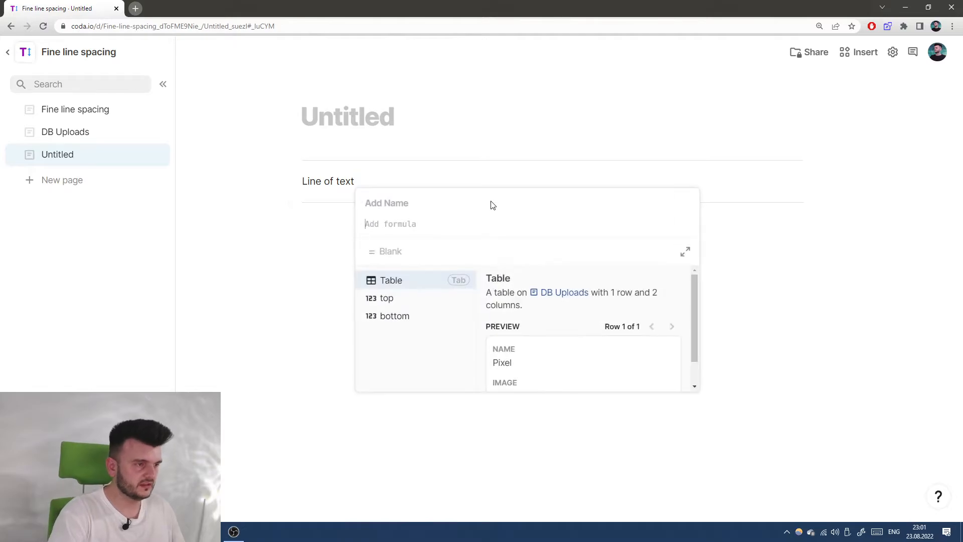
{"action": "type", "text": "@Pixel"}
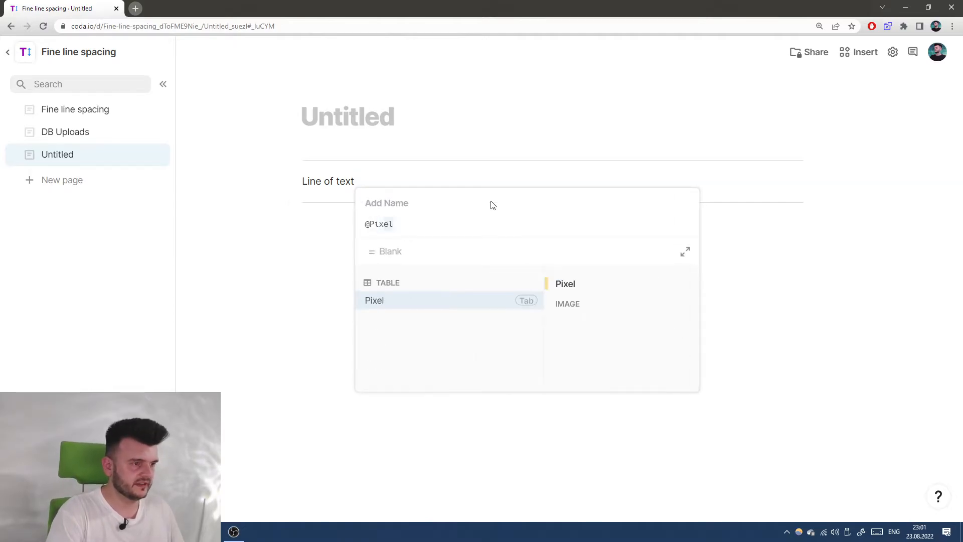
{"action": "key", "text": "Tab"}
{"action": "type", "text": "."}
{"action": "key", "text": "Down"}
{"action": "key", "text": "Tab"}
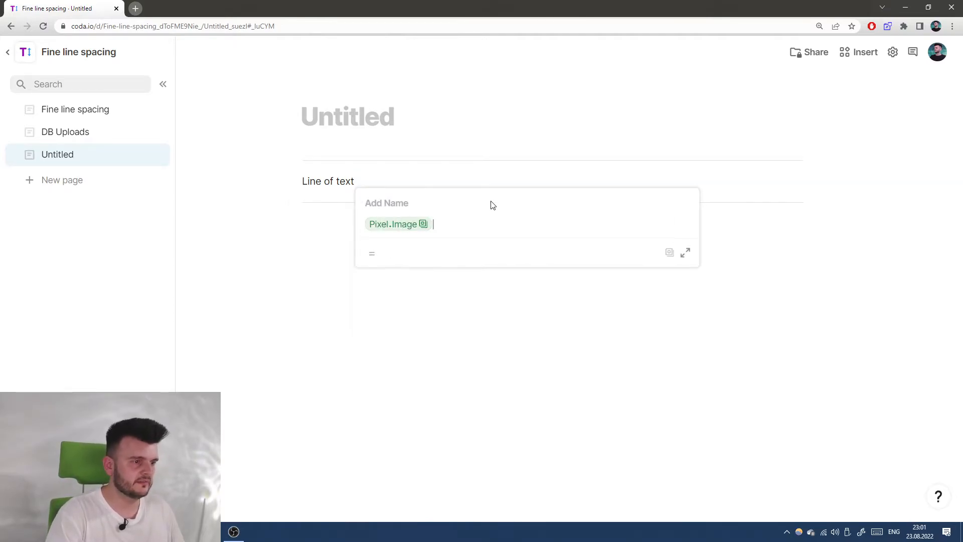
- Append First() and Image(height: 100) to the Pixel.Image formula and insert the result
{"action": "type", "text": ".Fir"}
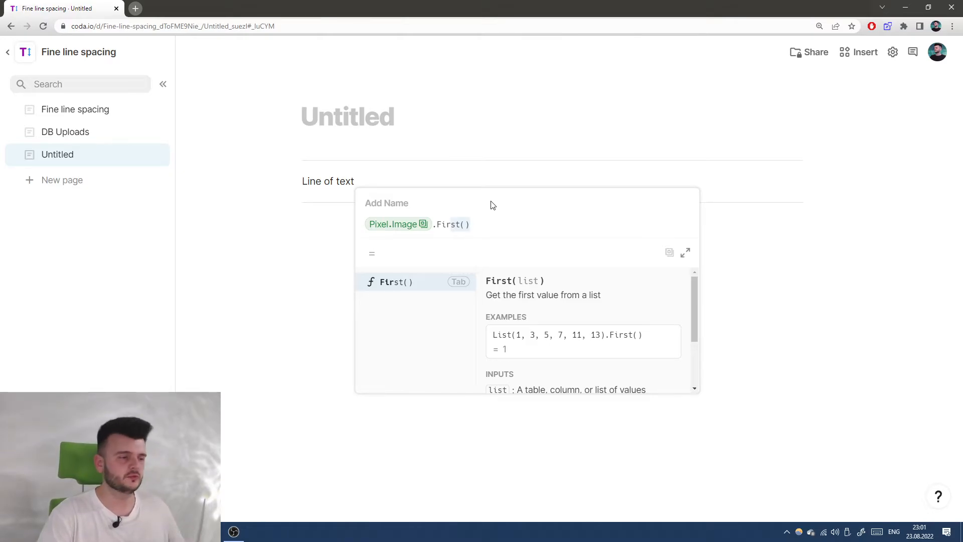
{"action": "key", "text": "Tab"}
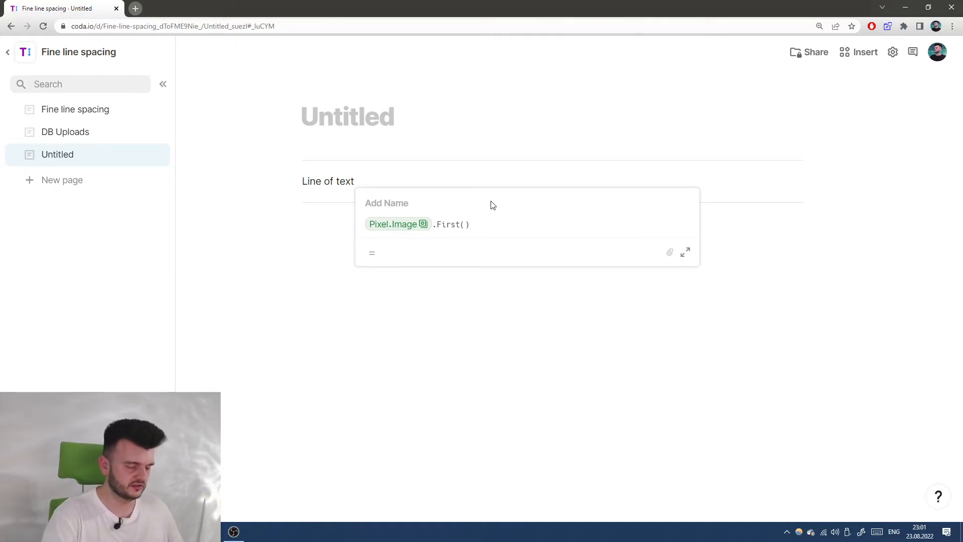
{"action": "type", "text": ".Image("}
{"action": "key", "text": "Tab"}
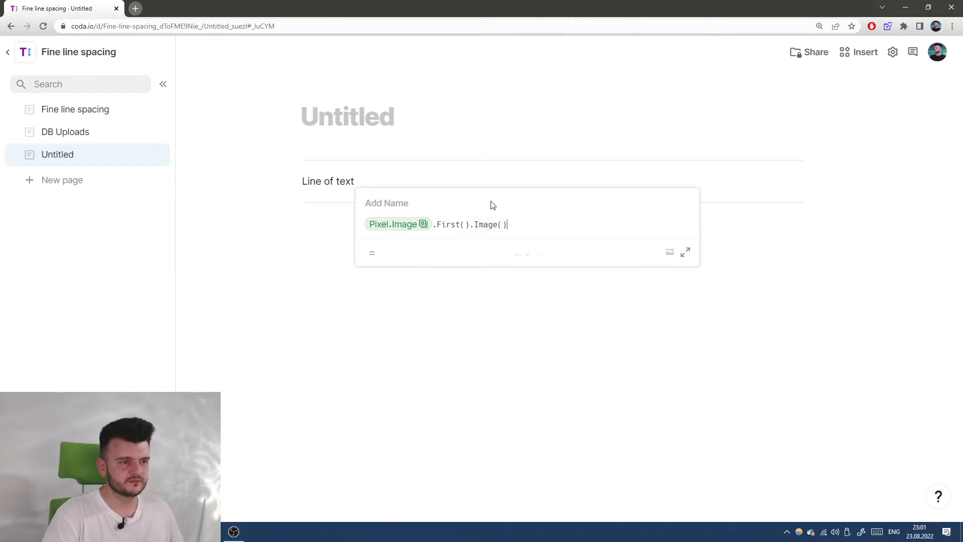
{"action": "key", "text": "Left"}
{"action": "type", "text": "heigh:1"}
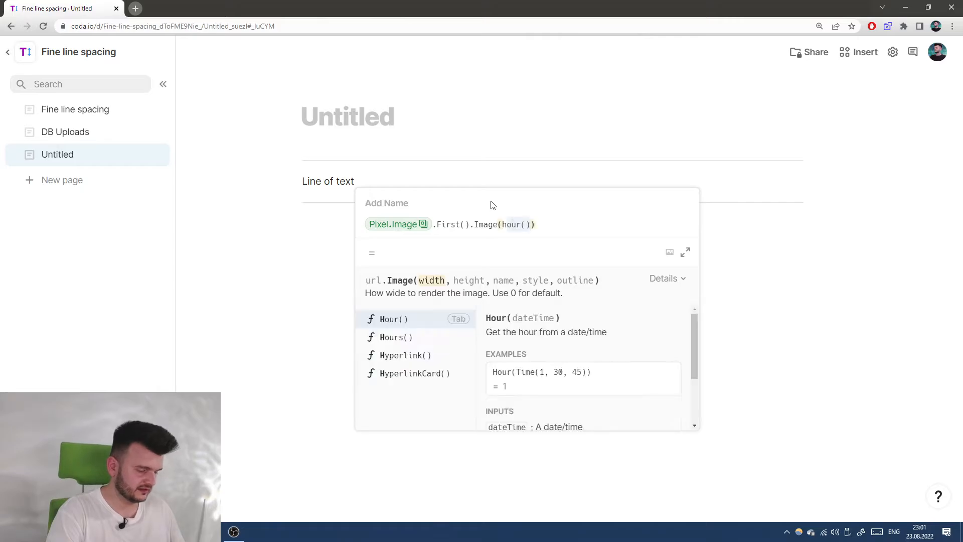
{"action": "key", "text": "BackSpace"}
{"action": "key", "text": "BackSpace"}
{"action": "type", "text": "t: 100"}
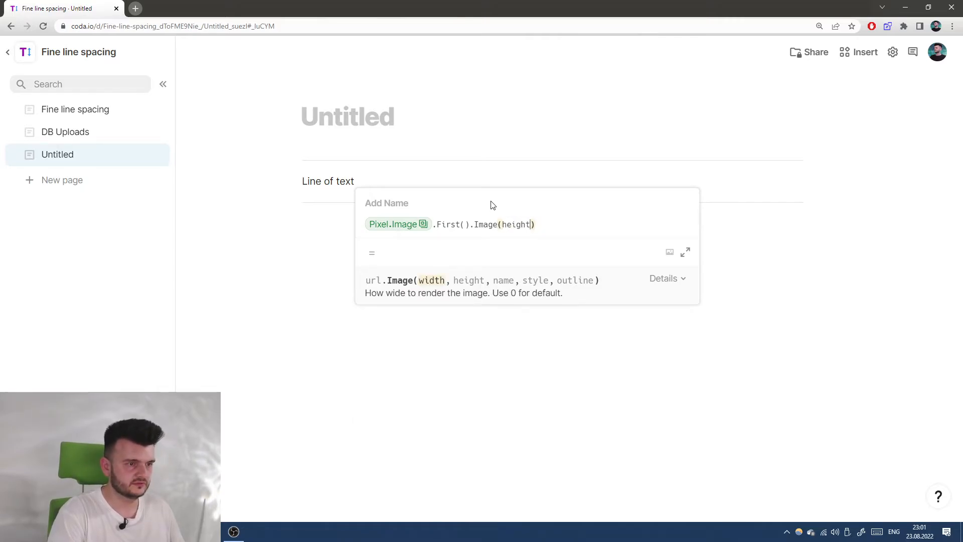
{"action": "key", "text": "Return"}
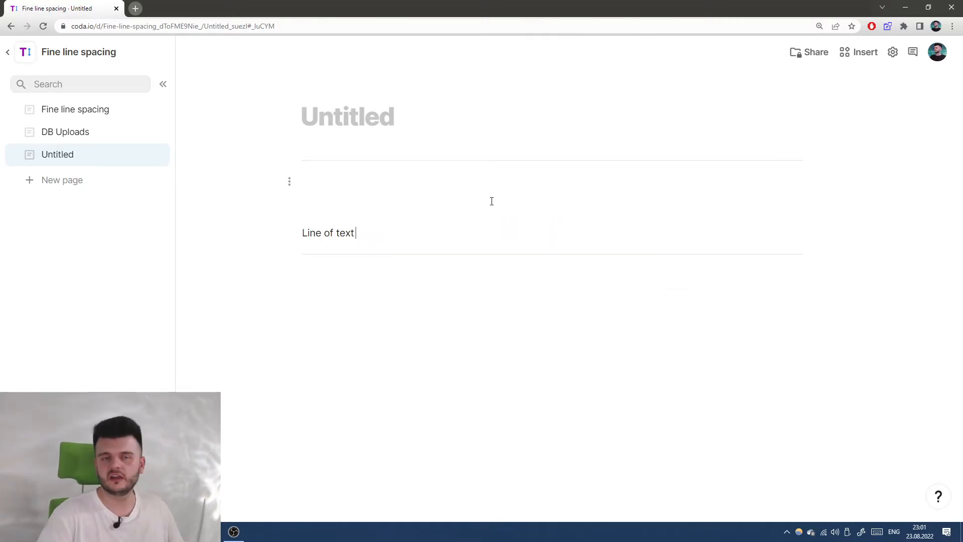
{"action": "key", "text": "Left"}
{"action": "key", "text": "Right"}
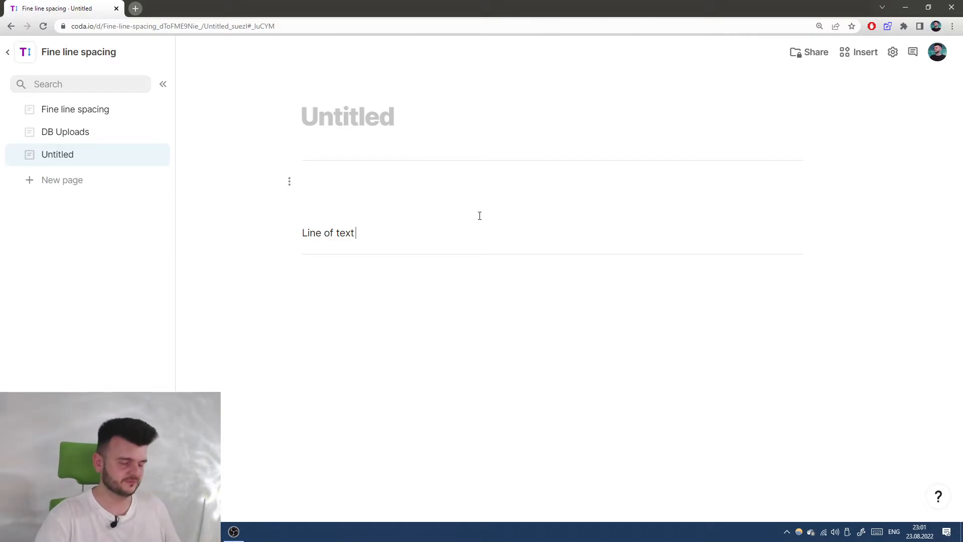
{"action": "left_click", "coordinate": [480, 216]}
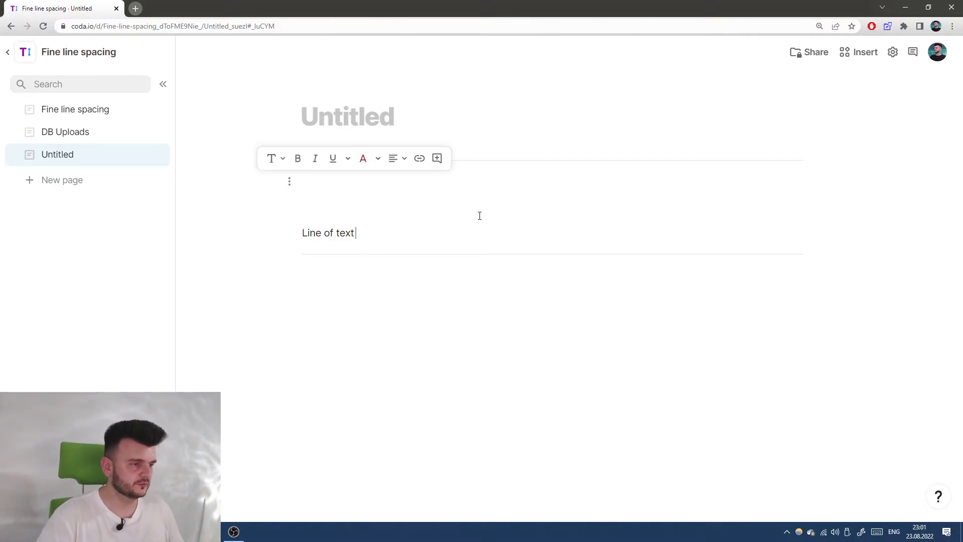
{"action": "key", "text": "Down"}
{"action": "key", "text": "Down"}
{"action": "key", "text": "Up"}
{"action": "key", "text": "Up"}
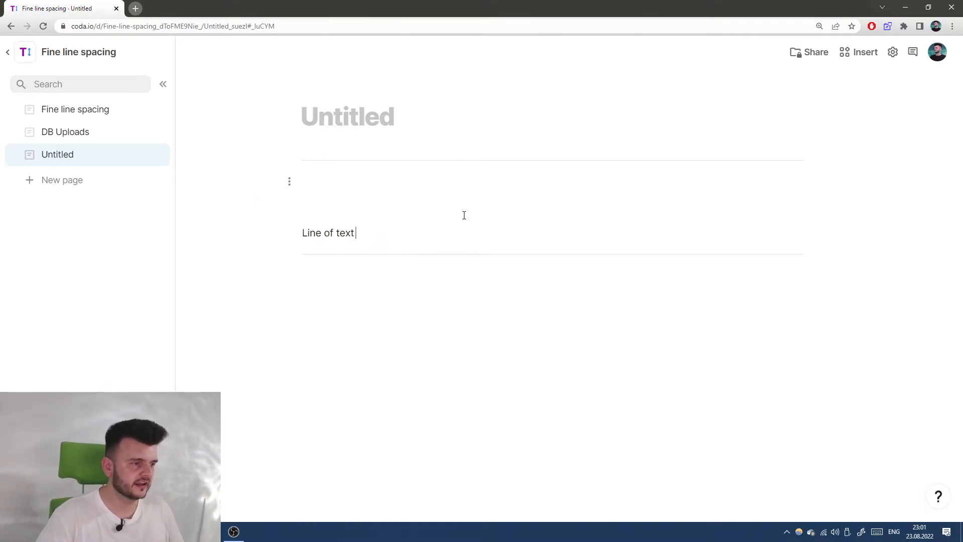
- View the uploads table on the DB Uploads page and return to the untitled page
{"action": "left_click", "coordinate": [79, 134]}
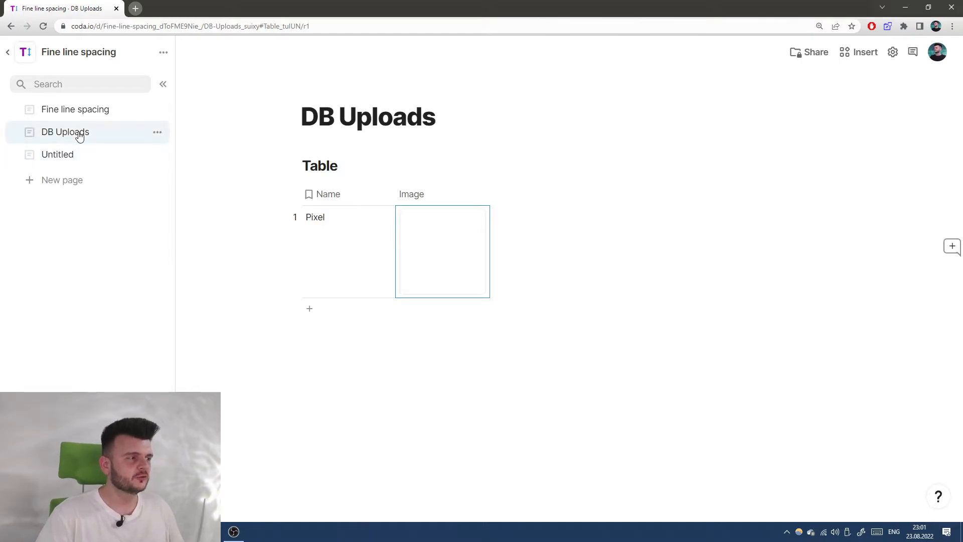
{"action": "left_click", "coordinate": [79, 154]}
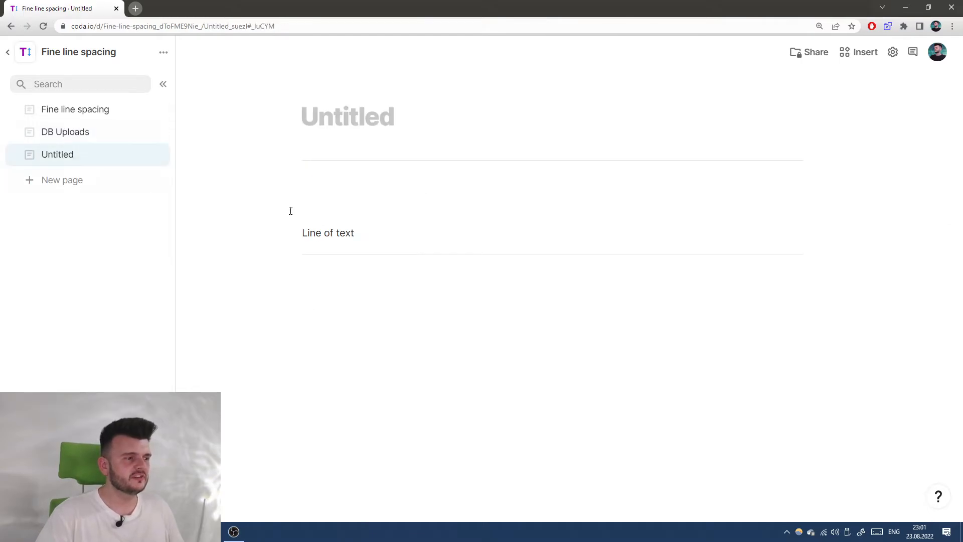
{"action": "left_click", "coordinate": [82, 137]}
{"action": "left_click", "coordinate": [65, 161]}
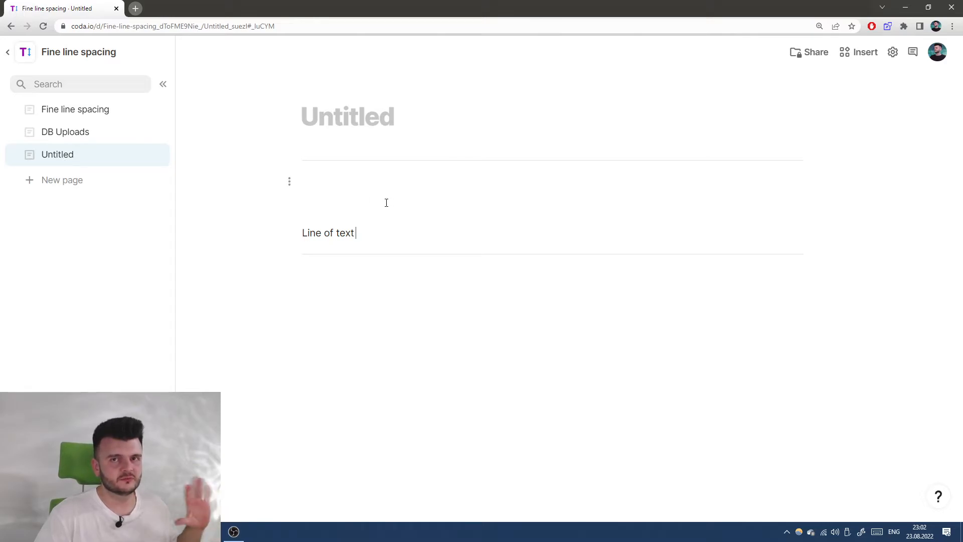
{"action": "left_click", "coordinate": [82, 130]}
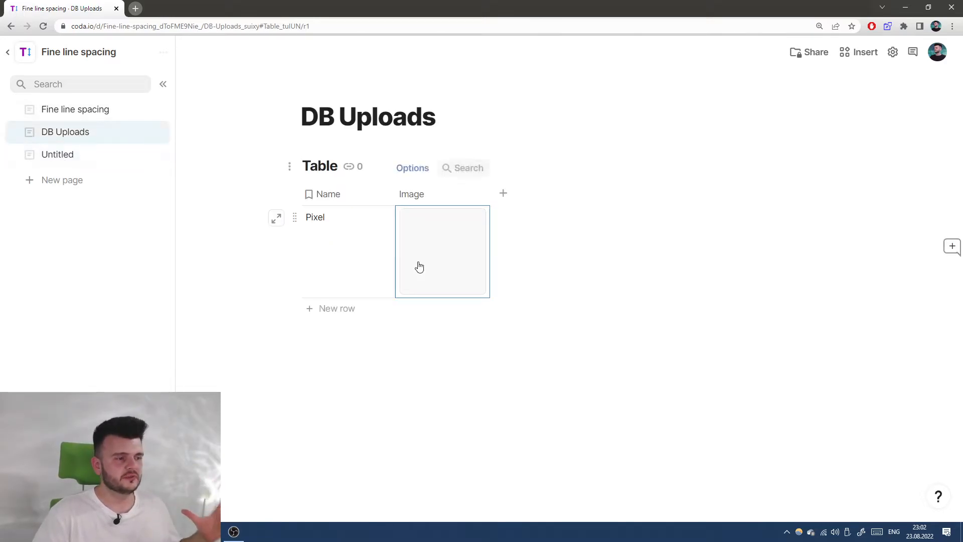
{"action": "left_click", "coordinate": [56, 152]}
- Replace the image formula after "Line of text" with a new formula reading Pixel.Image.First()
{"action": "left_click", "coordinate": [359, 230]}
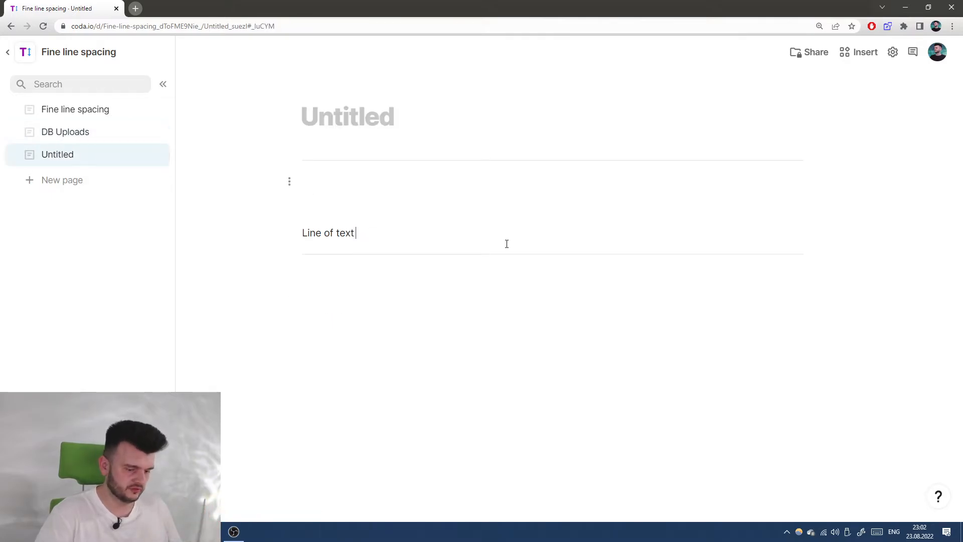
{"action": "type", "text": "="}
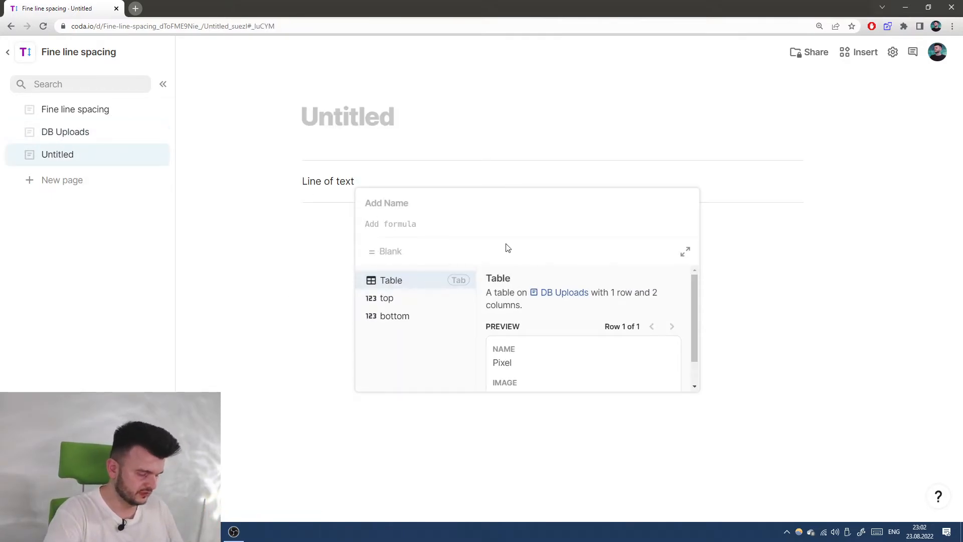
{"action": "type", "text": "@Pixel"}
{"action": "key", "text": "Tab"}
{"action": "type", "text": "."}
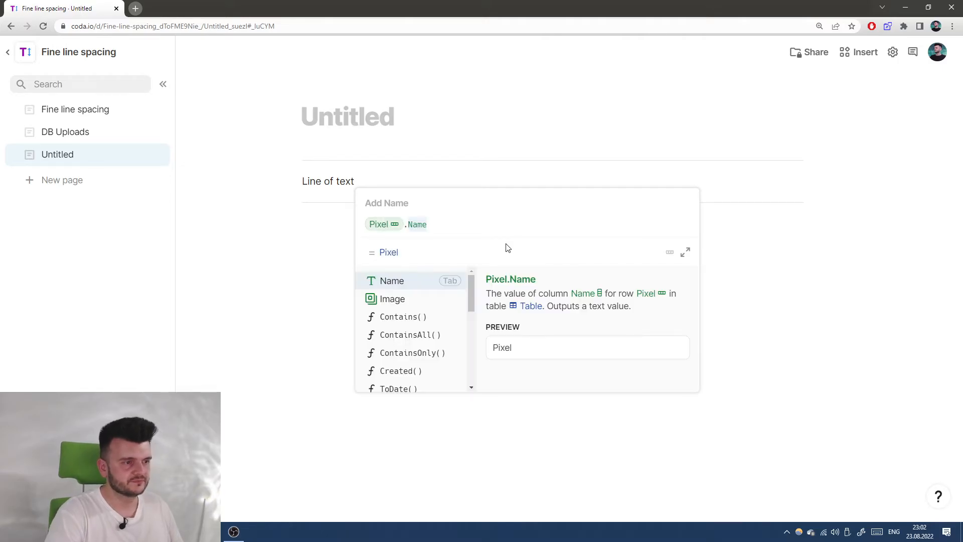
{"action": "key", "text": "Down"}
{"action": "key", "text": "Tab"}
{"action": "type", "text": ".Fi"}
{"action": "key", "text": "Down"}
{"action": "key", "text": "Tab"}
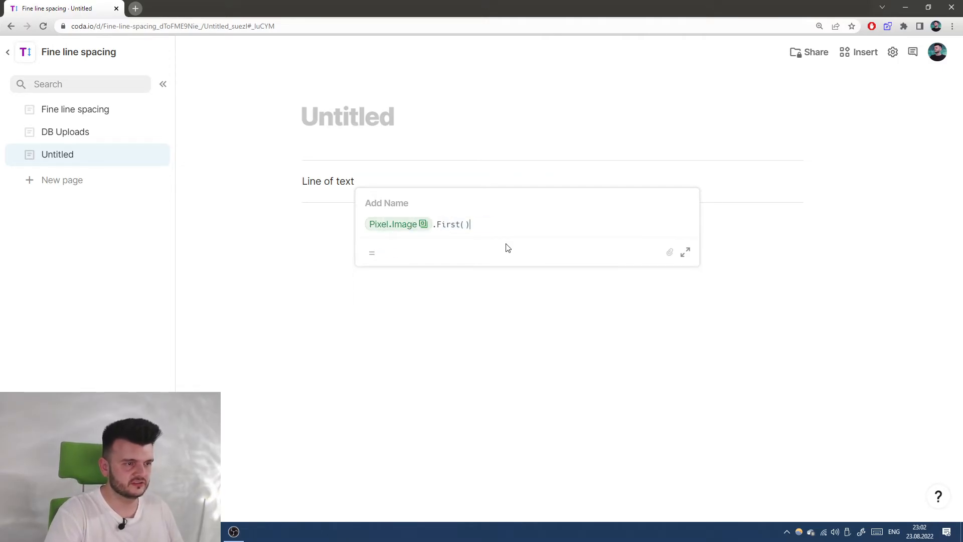
- Append Image(width: 10, height: 20) to the Pixel.Image.First() formula and insert the result
{"action": "type", "text": ".Ima"}
{"action": "key", "text": "Tab"}
{"action": "type", "text": "widht:"}
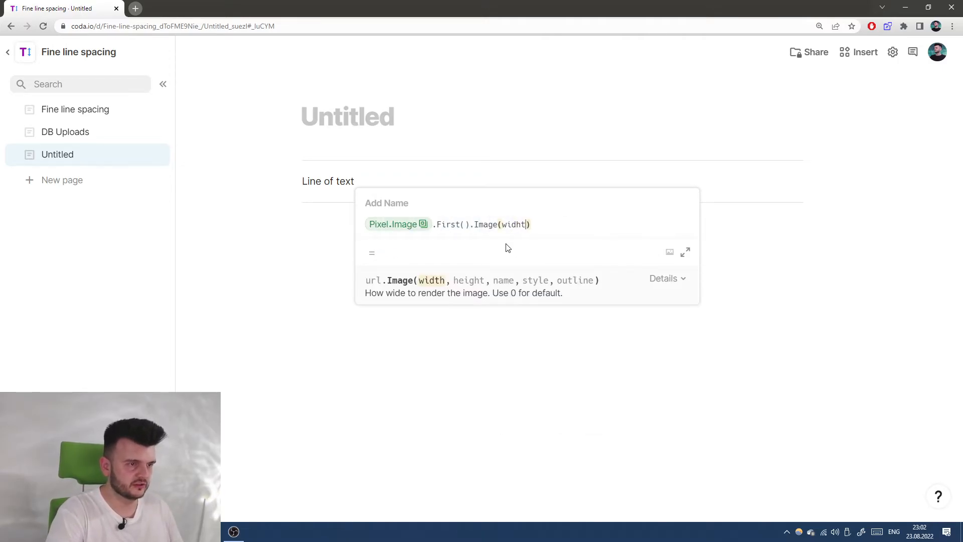
{"action": "key", "text": "BackSpace"}
{"action": "key", "text": "BackSpace"}
{"action": "key", "text": "BackSpace"}
{"action": "key", "text": "BackSpace"}
{"action": "key", "text": "BackSpace"}
{"action": "key", "text": "BackSpace"}
{"action": "type", "text": "width: 1"}
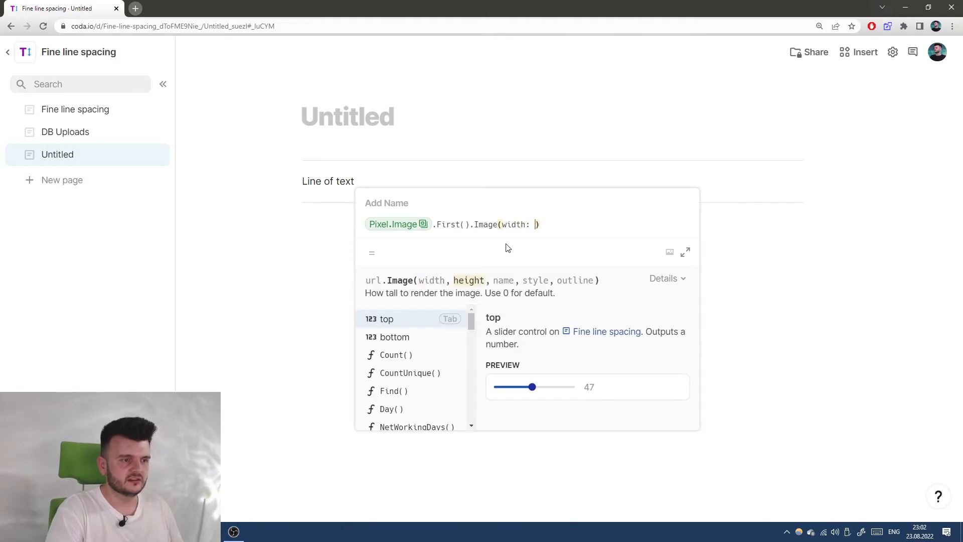
{"action": "type", "text": "0, height: "}
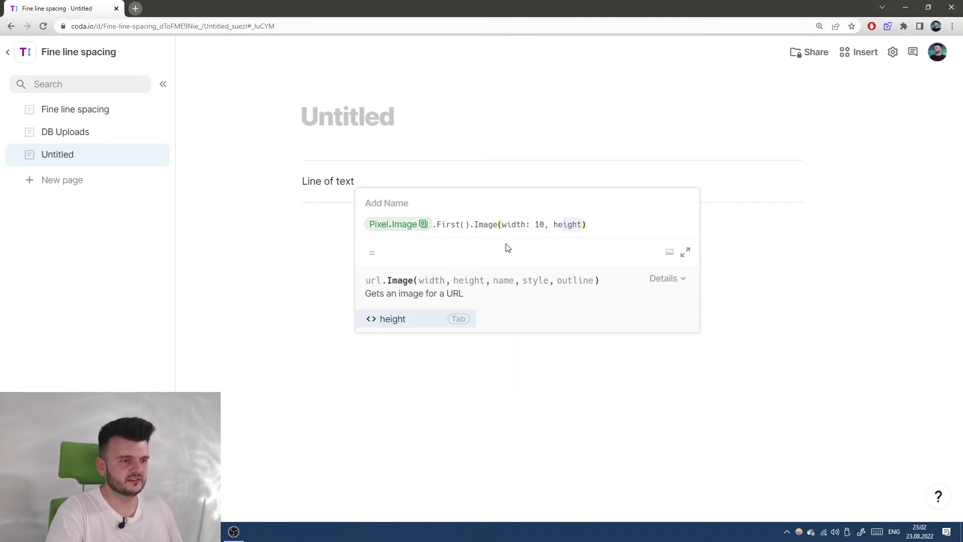
{"action": "type", "text": "10"}
{"action": "key", "text": "Return"}
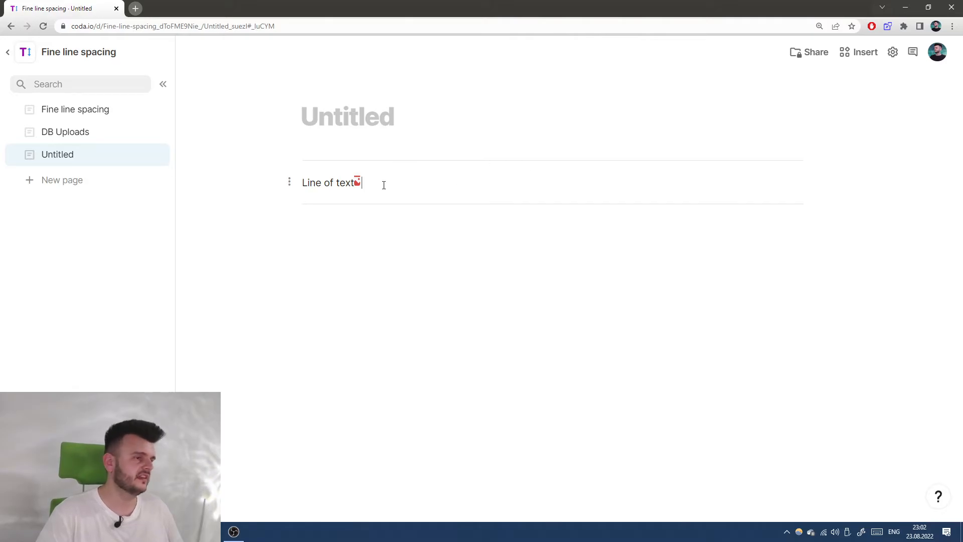
- Reopen the image formula and try inserting ObjectLink() between First() and the Image call
{"action": "left_click", "coordinate": [356, 181]}
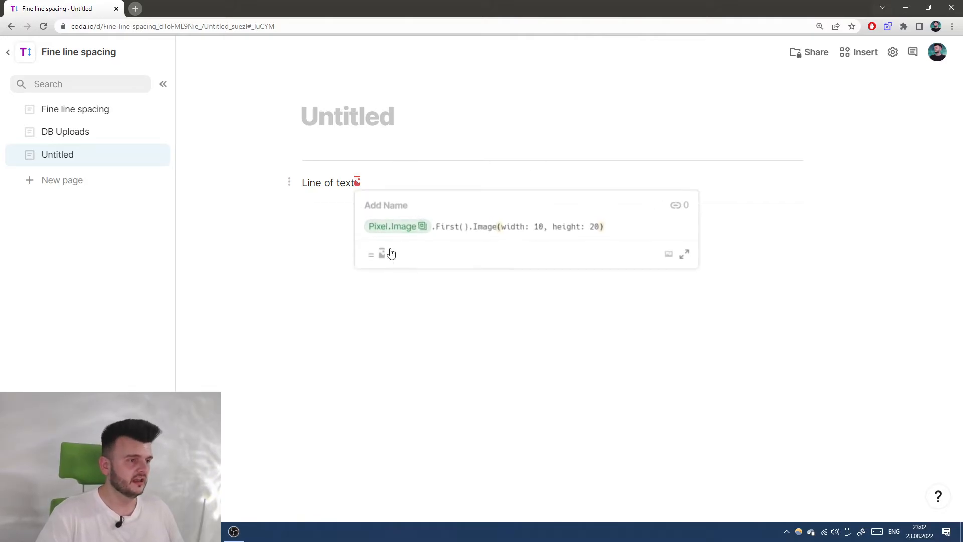
{"action": "left_click", "coordinate": [471, 227]}
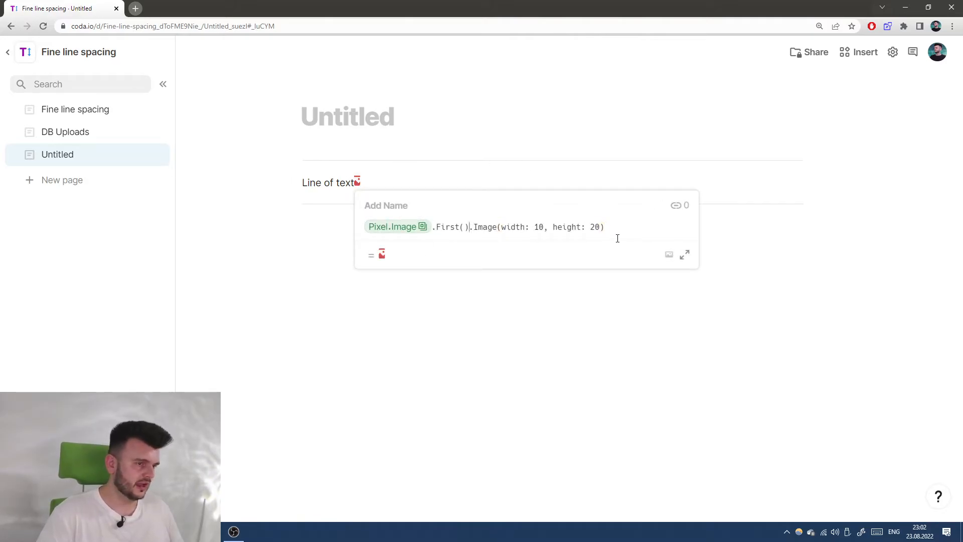
{"action": "type", "text": ".ObjectLink()"}
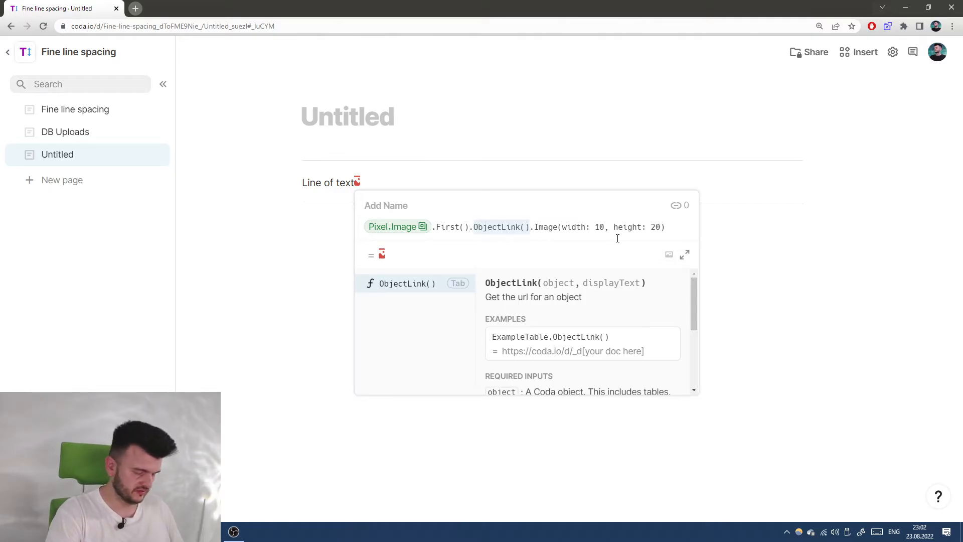
{"action": "key", "text": "ctrl+z"}
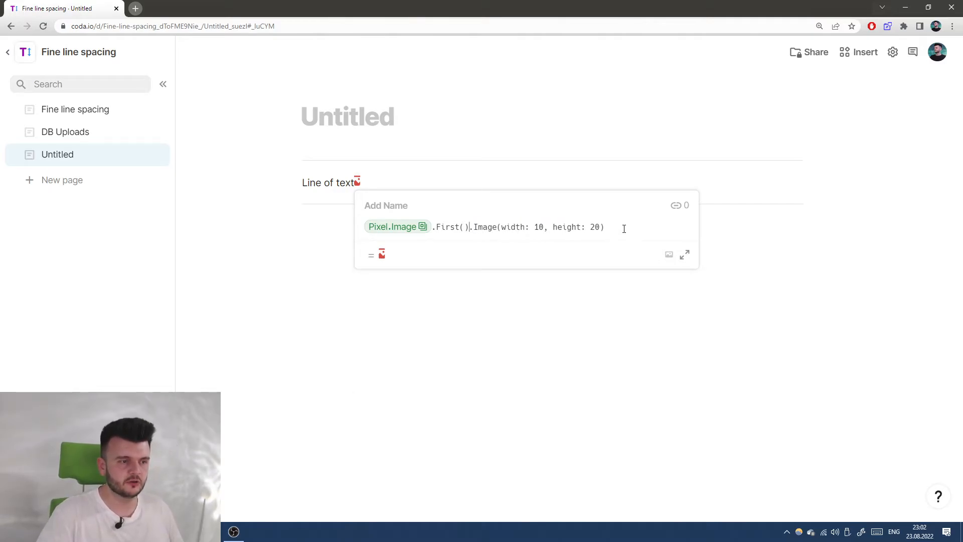
- Copy the Image call out of the formula and replace it with ObjectLink()
{"action": "key", "text": "shift+End"}
{"action": "key", "text": "ctrl+c"}
{"action": "key", "text": "Delete"}
{"action": "type", "text": ".Obj"}
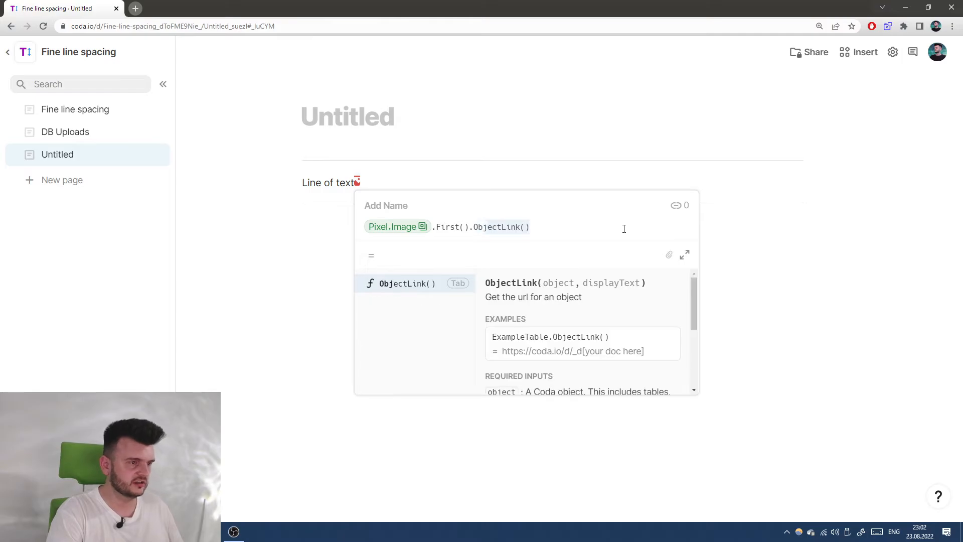
{"action": "key", "text": "Tab"}
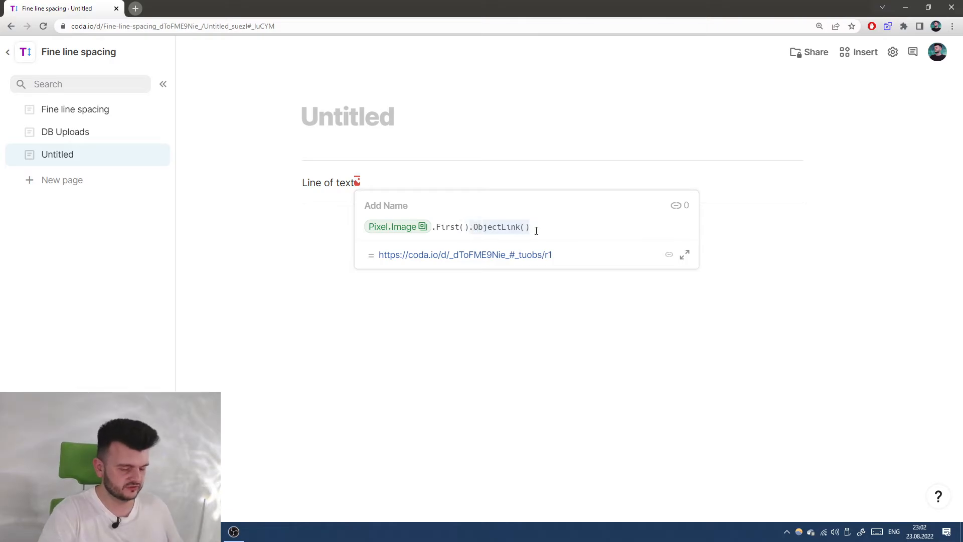
- Replace ObjectLink() with ToText() in the formula to check the image's text value
{"action": "key", "text": "BackSpace"}
{"action": "key", "text": "BackSpace"}
{"action": "key", "text": "BackSpace"}
{"action": "key", "text": "BackSpace"}
{"action": "key", "text": "BackSpace"}
{"action": "key", "text": "BackSpace"}
{"action": "key", "text": "BackSpace"}
{"action": "key", "text": "BackSpace"}
{"action": "key", "text": "BackSpace"}
{"action": "key", "text": "BackSpace"}
{"action": "key", "text": "BackSpace"}
{"action": "key", "text": "BackSpace"}
{"action": "key", "text": "BackSpace"}
{"action": "key", "text": "BackSpace"}
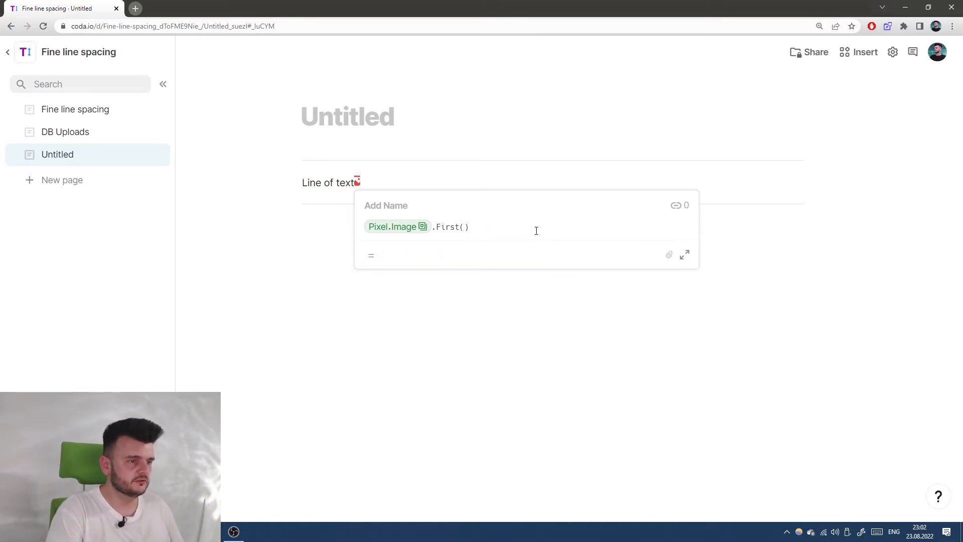
{"action": "type", "text": ".ToText()"}
{"action": "key", "text": "Return"}
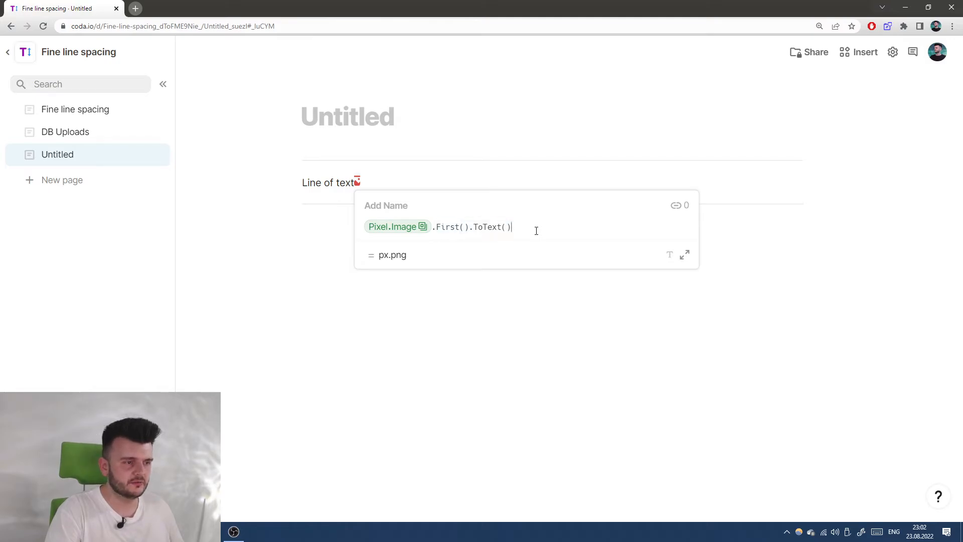
- Replace ToText() with + "" in the formula to join the image with an empty string
{"action": "key", "text": "ctrl+shift+Left"}
{"action": "key", "text": "BackSpace"}
{"action": "key", "text": "BackSpace"}
{"action": "type", "text": "+ \""}
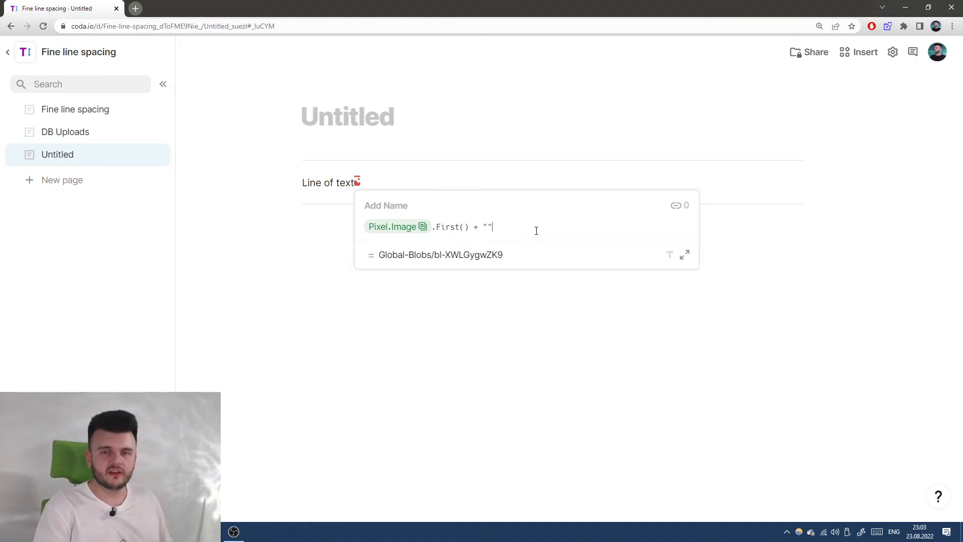
- Remove the empty-string concatenation so the formula reads Pixel.Image.First()
{"action": "key", "text": "ctrl+shift+Left"}
{"action": "key", "text": "ctrl+shift+Left"}
{"action": "key", "text": "ctrl+shift+Left"}
{"action": "key", "text": "ctrl+shift+Left"}
{"action": "key", "text": "ctrl+shift+Right"}
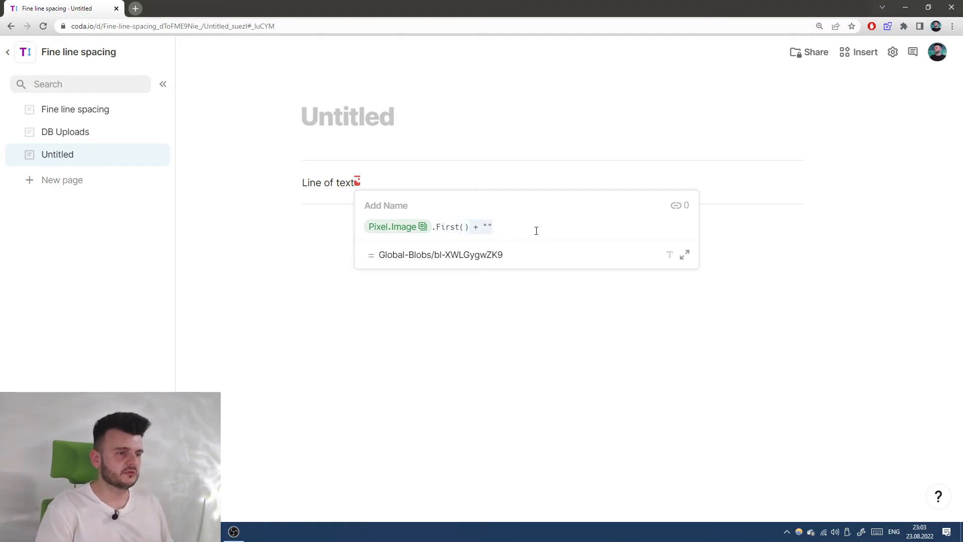
{"action": "key", "text": "BackSpace"}
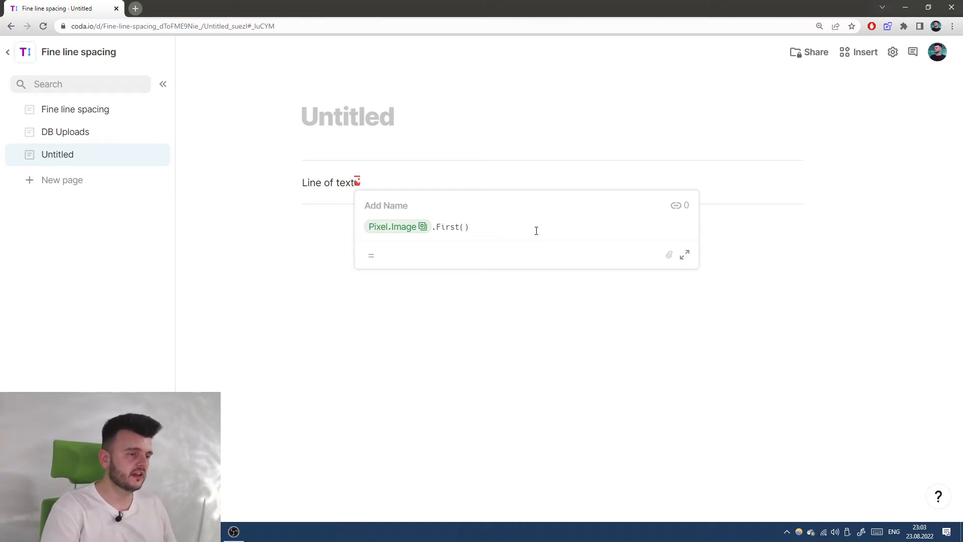
- Append ._Merge() + "" to Pixel.Image.First() to expose the image's underlying data as text
{"action": "type", "text": "."}
{"action": "key", "text": "Escape"}
{"action": "type", "text": "_Merge"}
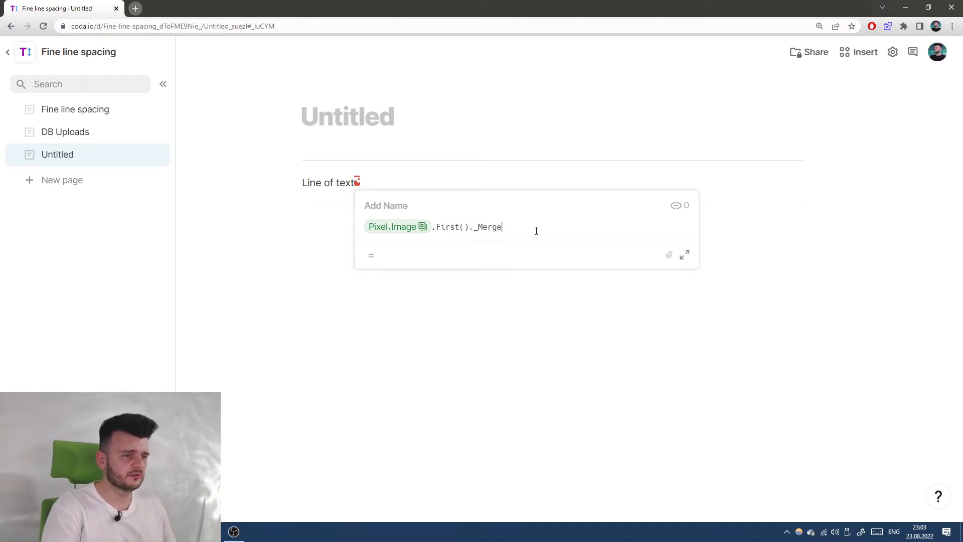
{"action": "type", "text": "() + \"\""}
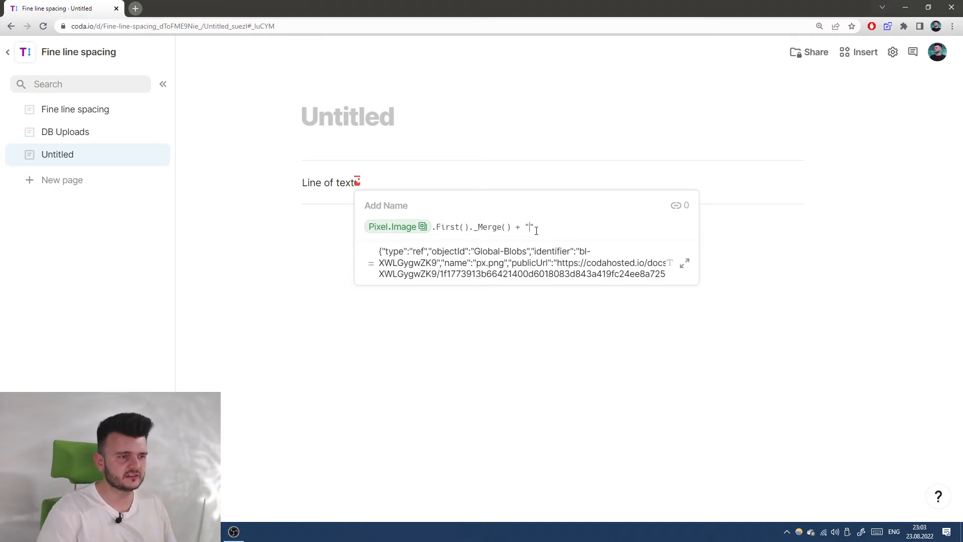
- Replace ._Merge() + "" in the formula with the copied .Image(width: 10, height: 20) call
{"action": "left_click_drag", "start_coordinate": [534, 227], "coordinate": [469, 226]}
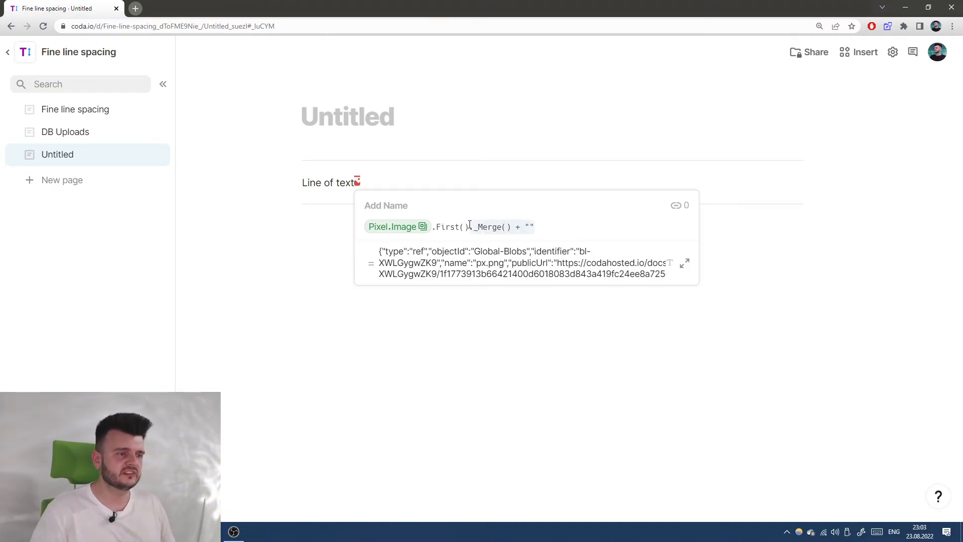
{"action": "type", "text": "."}
{"action": "key", "text": "BackSpace"}
{"action": "key", "text": "BackSpace"}
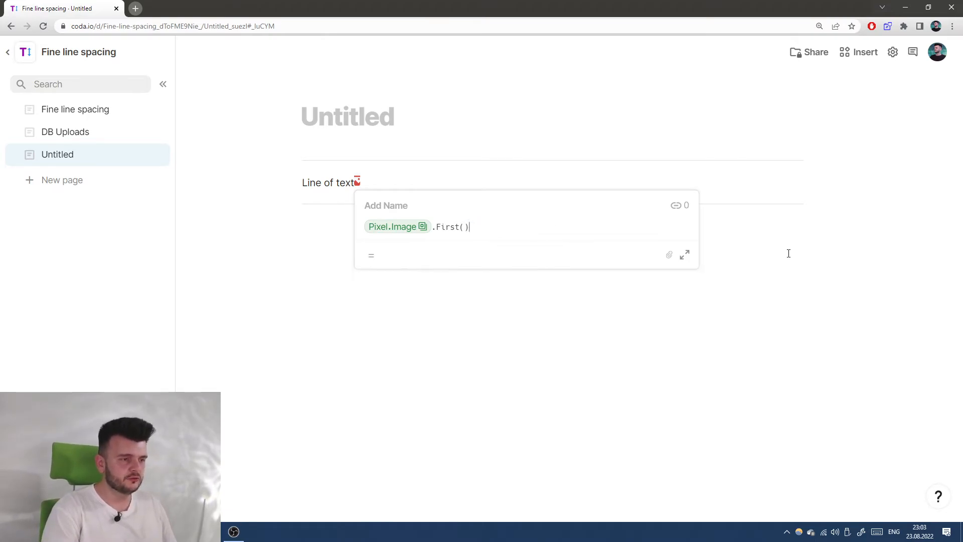
{"action": "key", "text": "ctrl+v"}
- Insert .ClipCircle() between First() and Image(width: 10, height: 20) in the pixel formula
{"action": "left_click", "coordinate": [475, 228]}
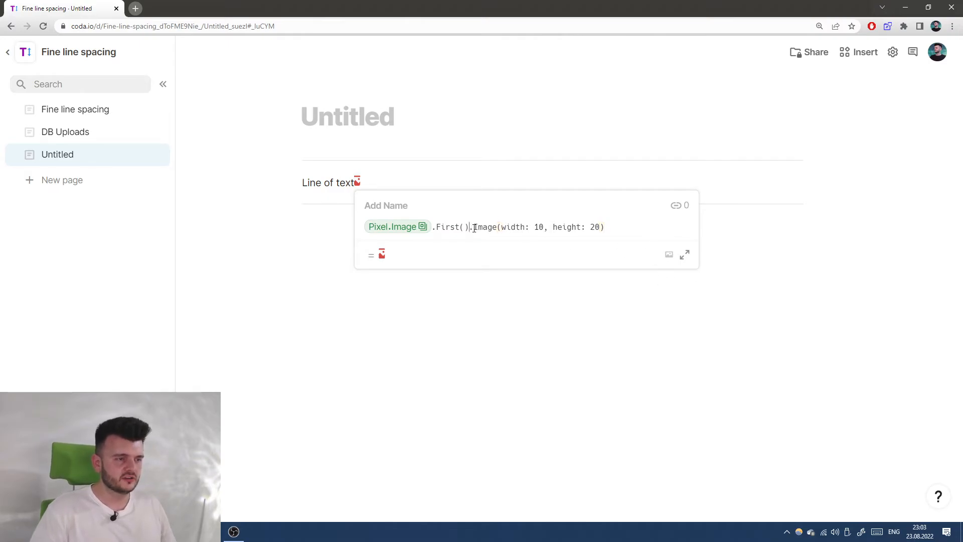
{"action": "type", "text": ".ClipCircle"}
{"action": "key", "text": "Tab"}
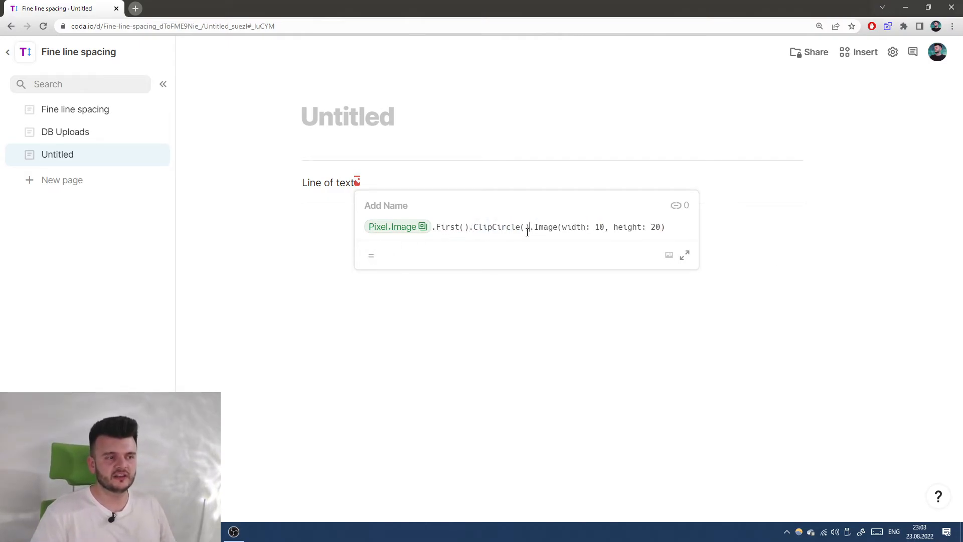
{"action": "left_click", "coordinate": [543, 229]}
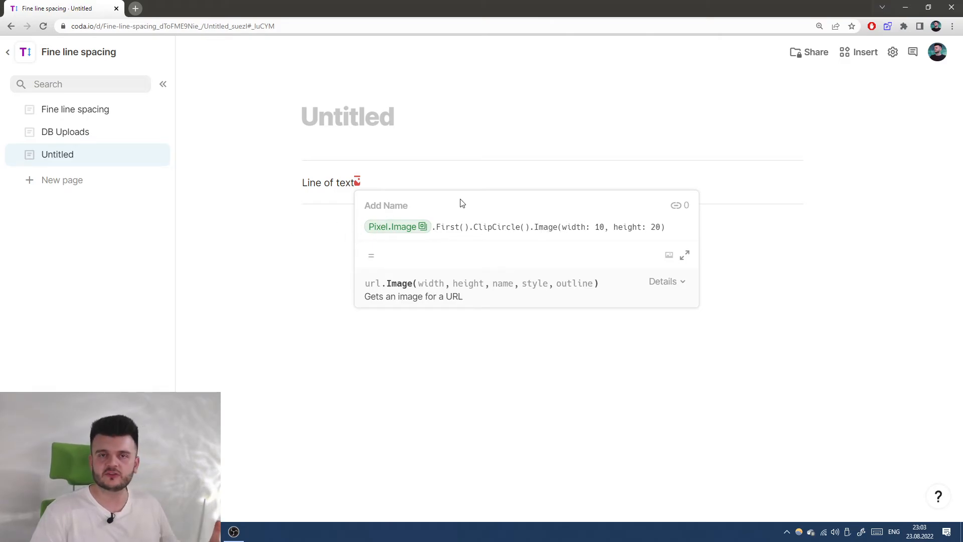
{"action": "left_click_drag", "start_coordinate": [471, 226], "coordinate": [675, 228]}
{"action": "left_click", "coordinate": [591, 227]}
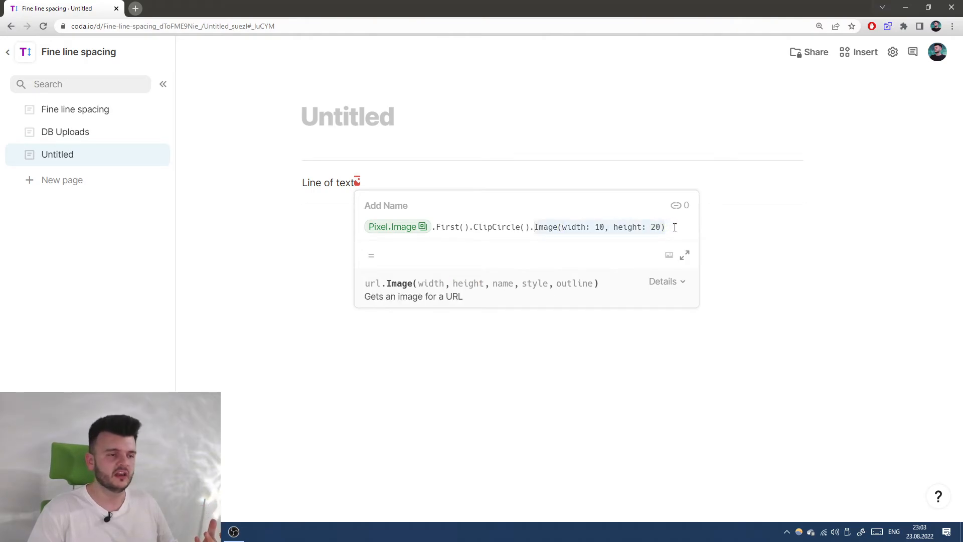
{"action": "left_click", "coordinate": [512, 227]}
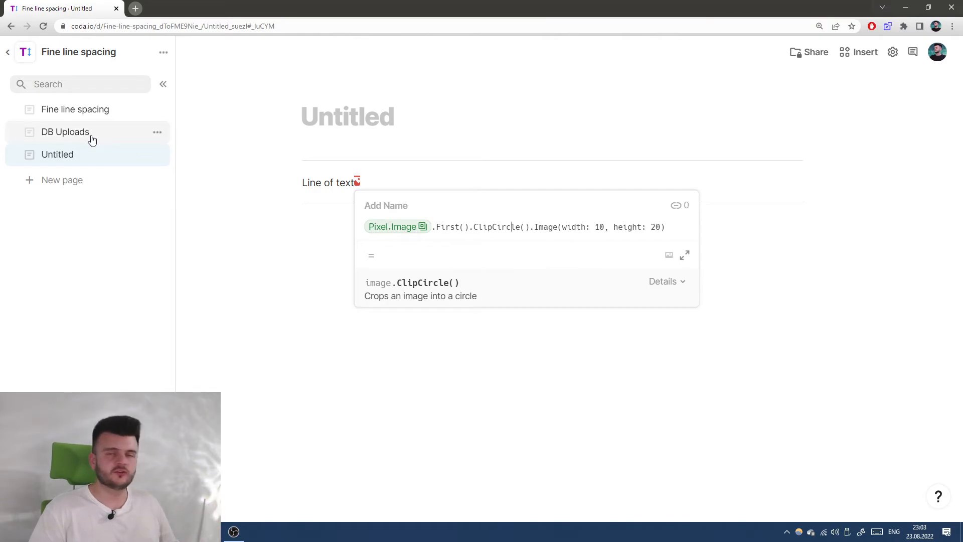
- Fill the second row of the table on the DB Uploads page with a colourful Unsplash picture and the name Test
{"action": "left_click", "coordinate": [65, 132]}
{"action": "left_click", "coordinate": [326, 310]}
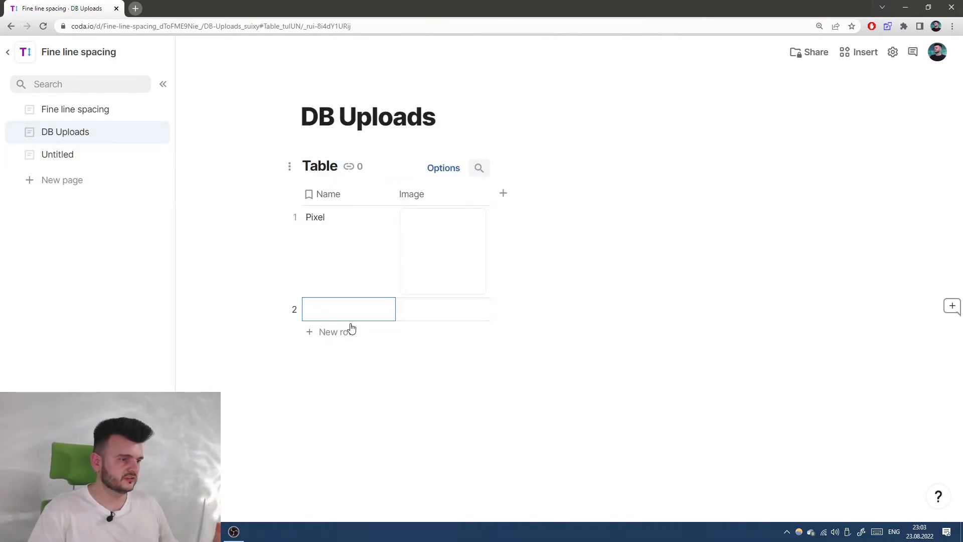
{"action": "left_click", "coordinate": [448, 317]}
{"action": "left_click", "coordinate": [420, 312]}
{"action": "left_click", "coordinate": [394, 333]}
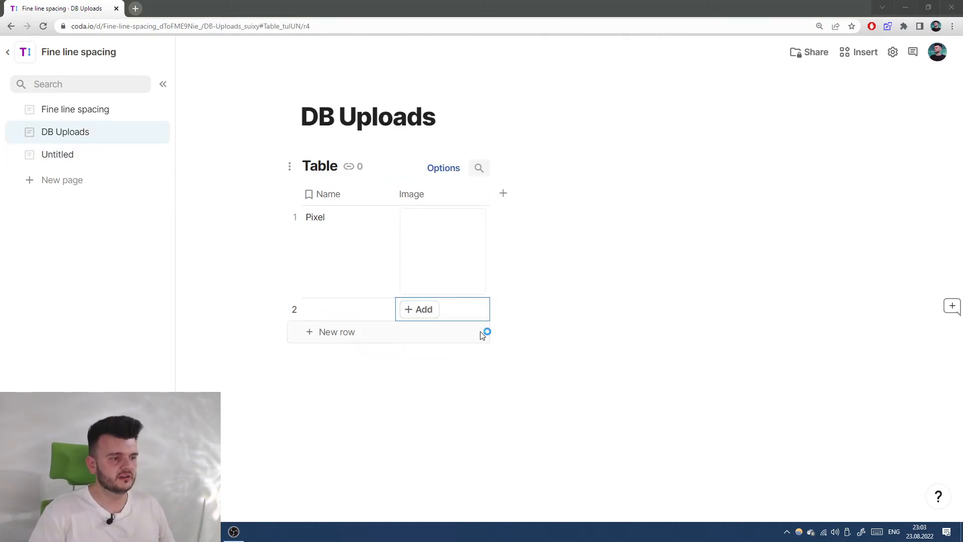
{"action": "key", "text": "Escape"}
{"action": "left_click", "coordinate": [445, 316]}
{"action": "left_click", "coordinate": [427, 346]}
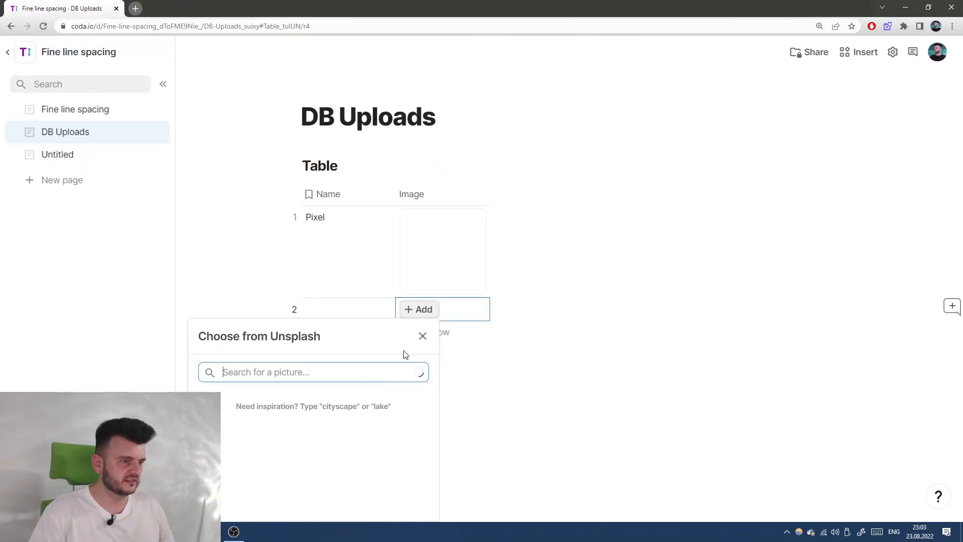
{"action": "left_click", "coordinate": [307, 424]}
{"action": "left_click", "coordinate": [337, 323]}
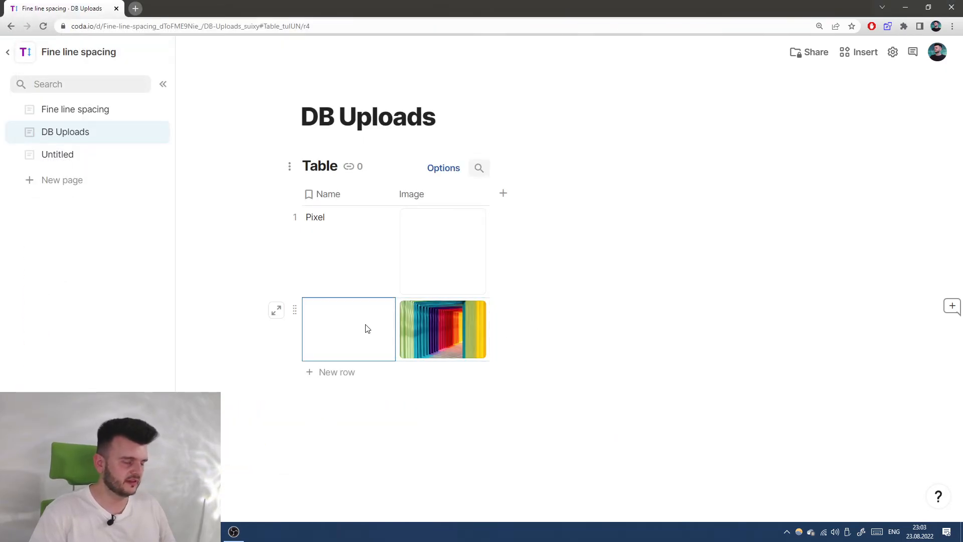
{"action": "type", "text": "Test"}
- On the Untitled page, replace the formula after "Line of text" with Test.Image.First()
{"action": "left_click", "coordinate": [107, 156]}
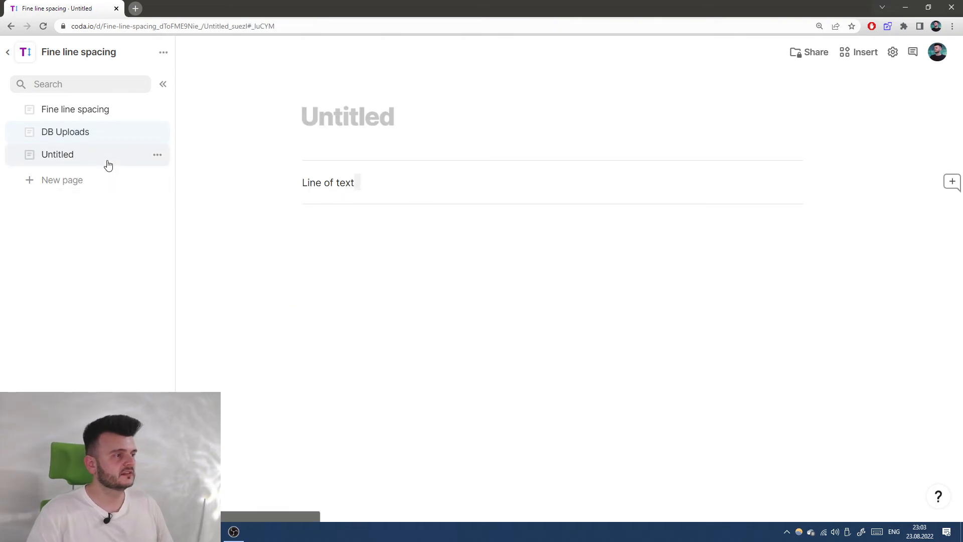
{"action": "left_click", "coordinate": [373, 186]}
{"action": "type", "text": "=Test"}
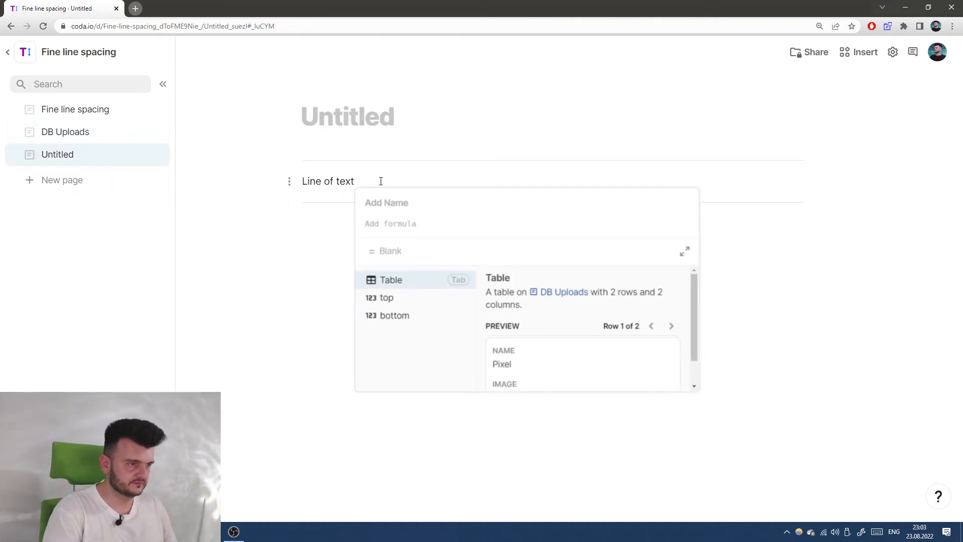
{"action": "key", "text": "Tab"}
{"action": "type", "text": ".Image"}
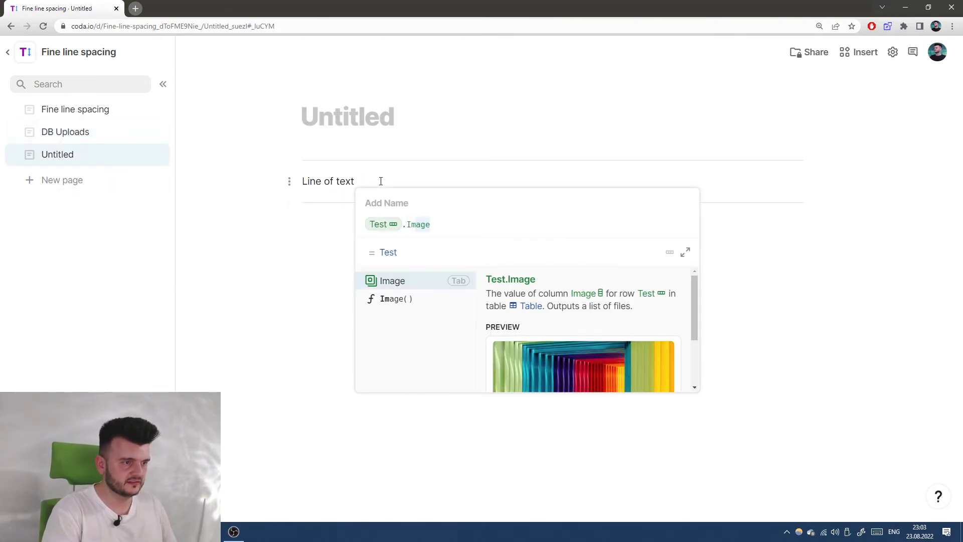
{"action": "key", "text": "Tab"}
{"action": "type", "text": ".First("}
{"action": "key", "text": "Tab"}
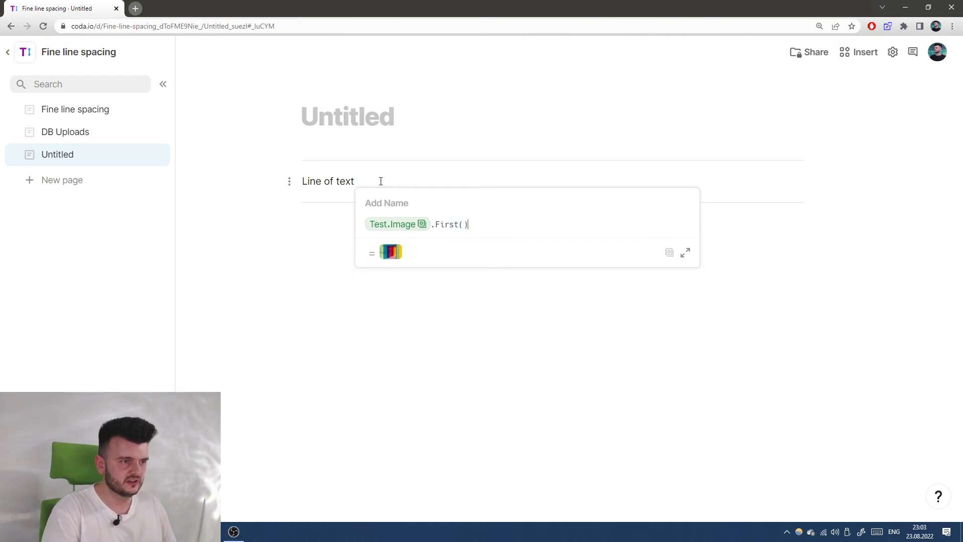
- Append .ClipCircle() to the Test image formula and apply it to show the picture in the page
{"action": "type", "text": ".ClipCircle("}
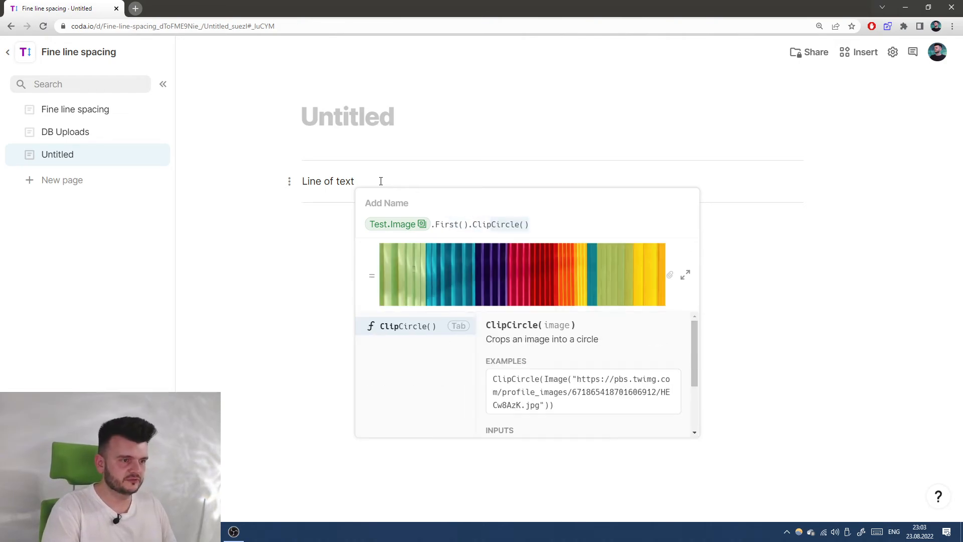
{"action": "key", "text": "Tab"}
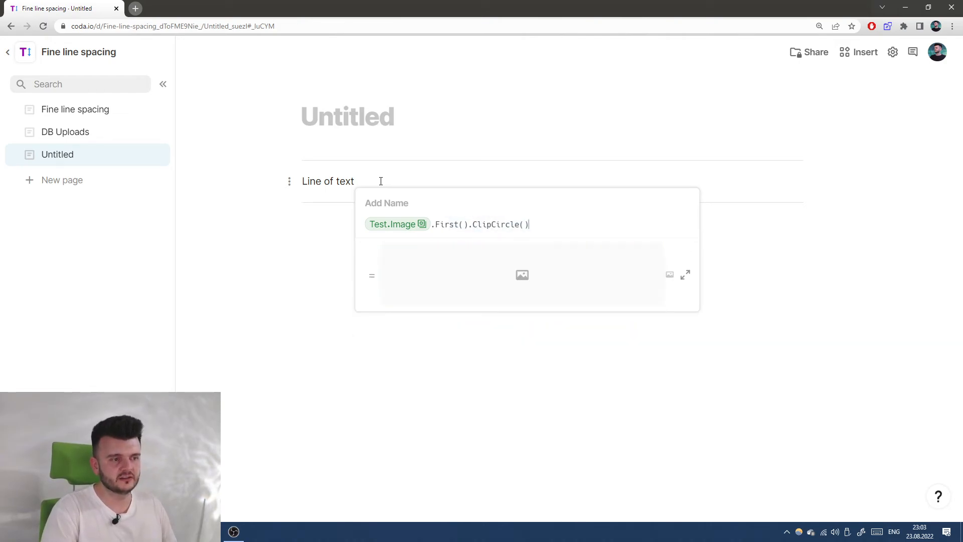
{"action": "key", "text": "Return"}
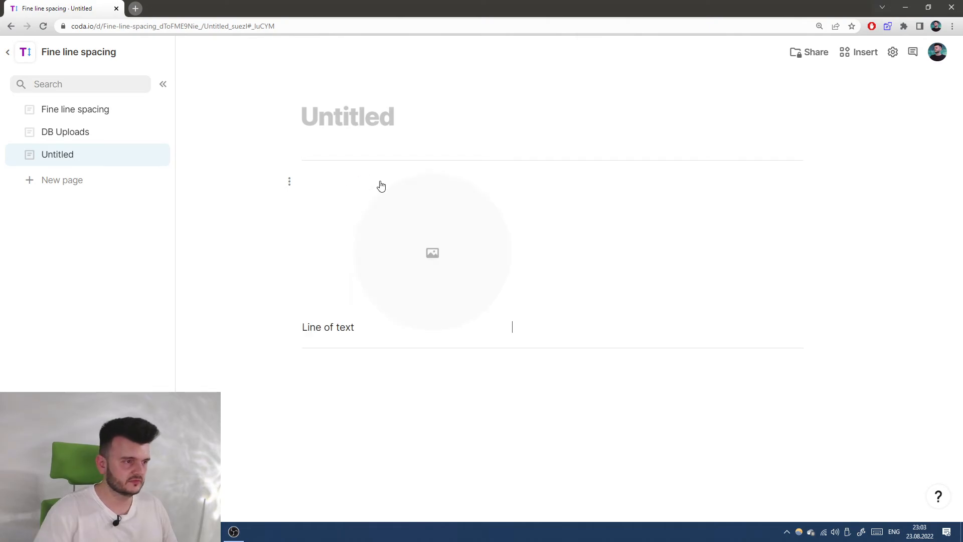
{"action": "left_click", "coordinate": [462, 279]}
{"action": "left_click", "coordinate": [831, 211]}
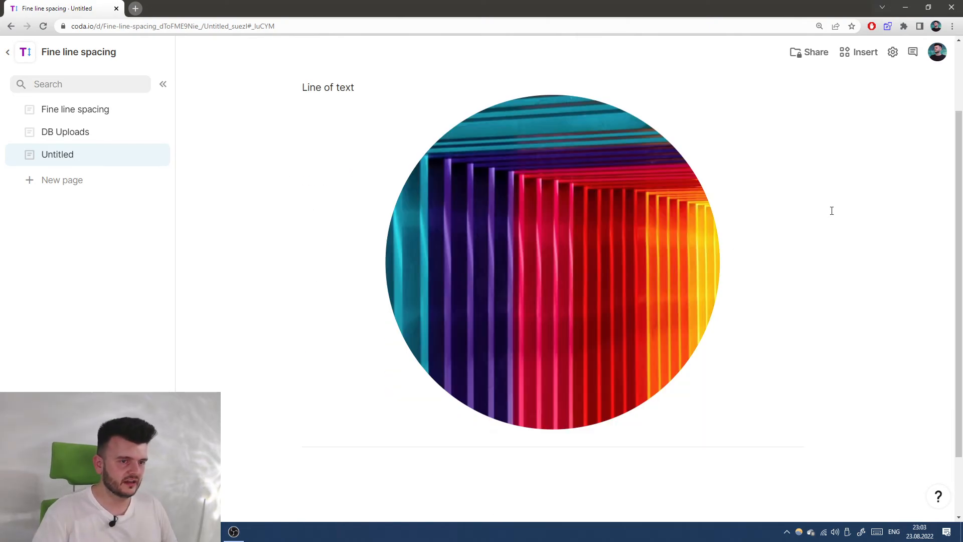
- Append .Image(width: 10, height: 20) to the circular picture's formula and apply it
{"action": "left_click", "coordinate": [419, 198]}
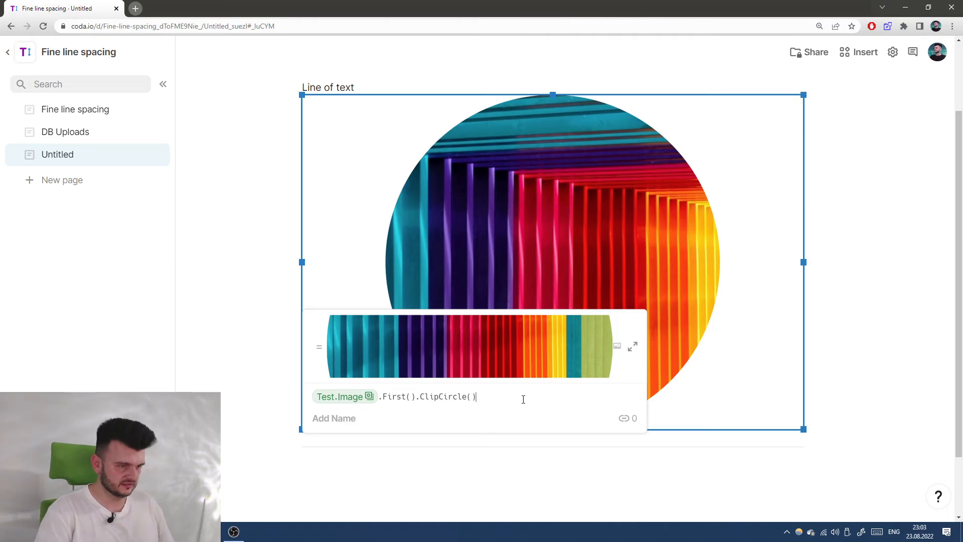
{"action": "type", "text": ".Image("}
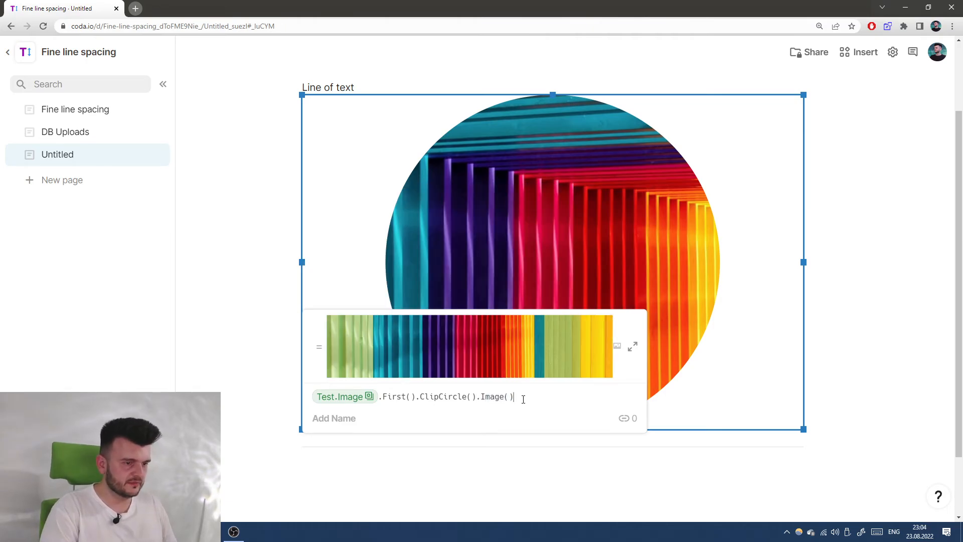
{"action": "type", "text": "width: "}
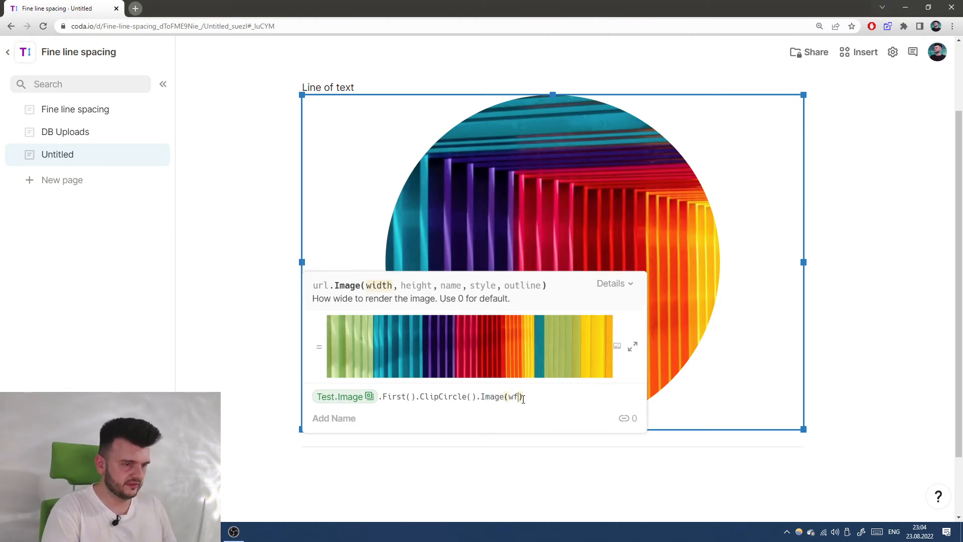
{"action": "type", "text": "10, height: 20"}
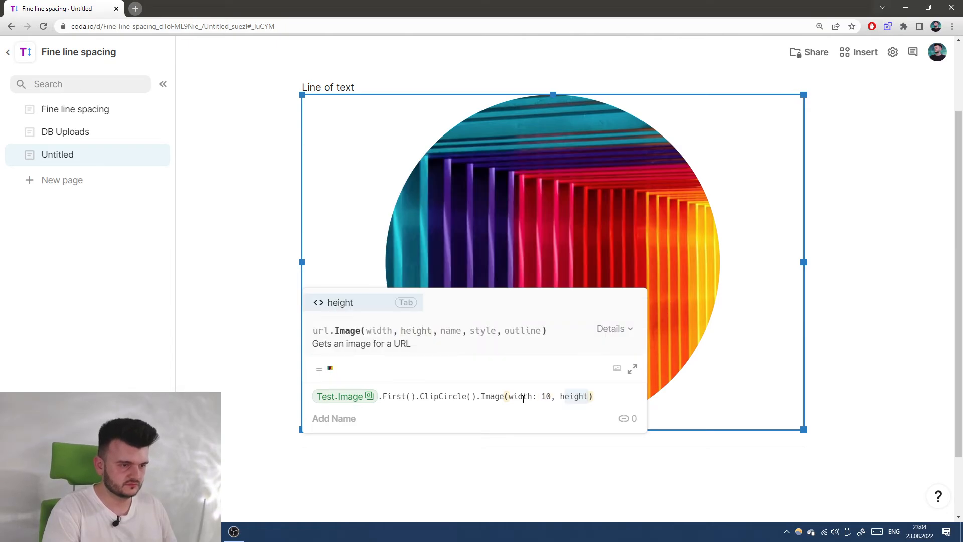
{"action": "key", "text": "Return"}
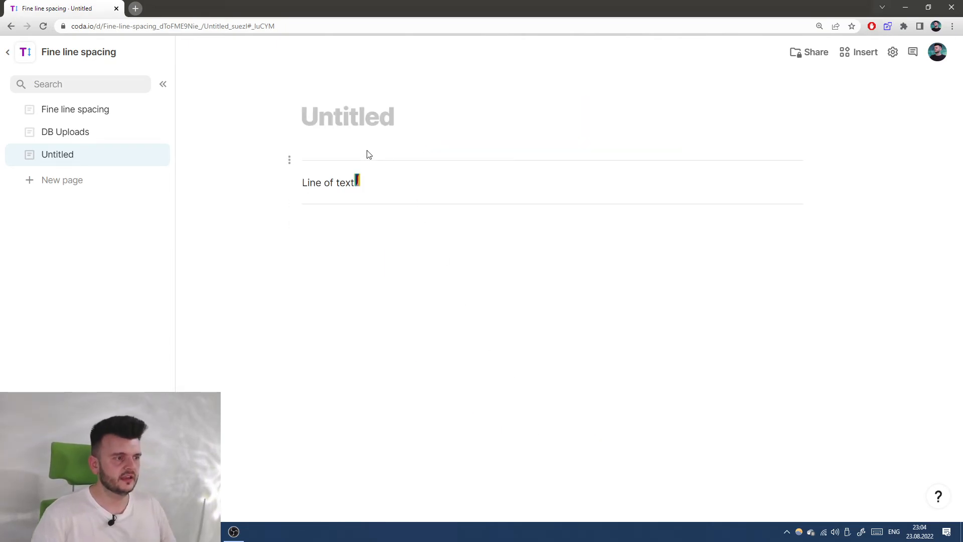
- Set the width in the Test image formula to 20 and apply it
{"action": "left_click", "coordinate": [357, 180]}
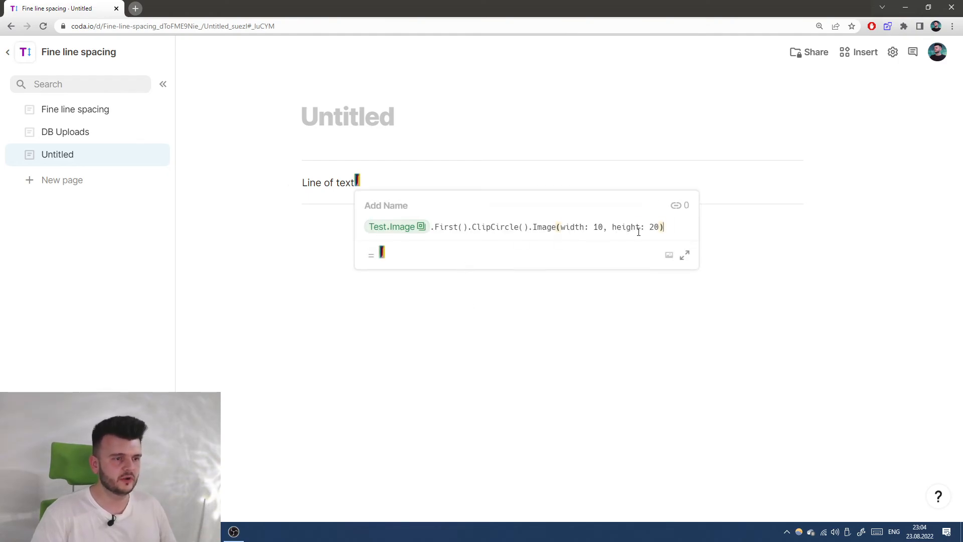
{"action": "left_click_drag", "start_coordinate": [592, 227], "coordinate": [598, 226]}
{"action": "type", "text": "2"}
{"action": "key", "text": "Return"}
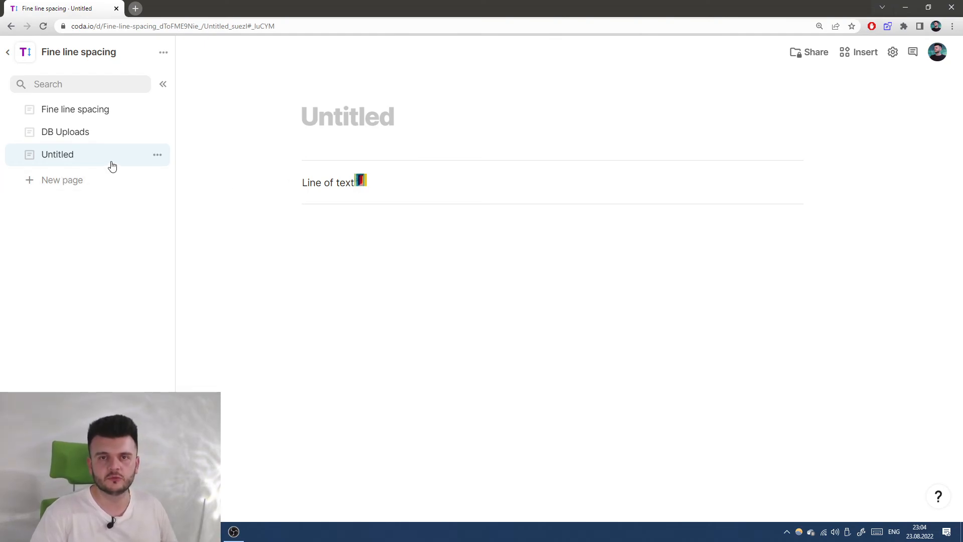
- Replace the Test.Image reference in the formula with a reference to the Pixel row
{"action": "left_click", "coordinate": [361, 180]}
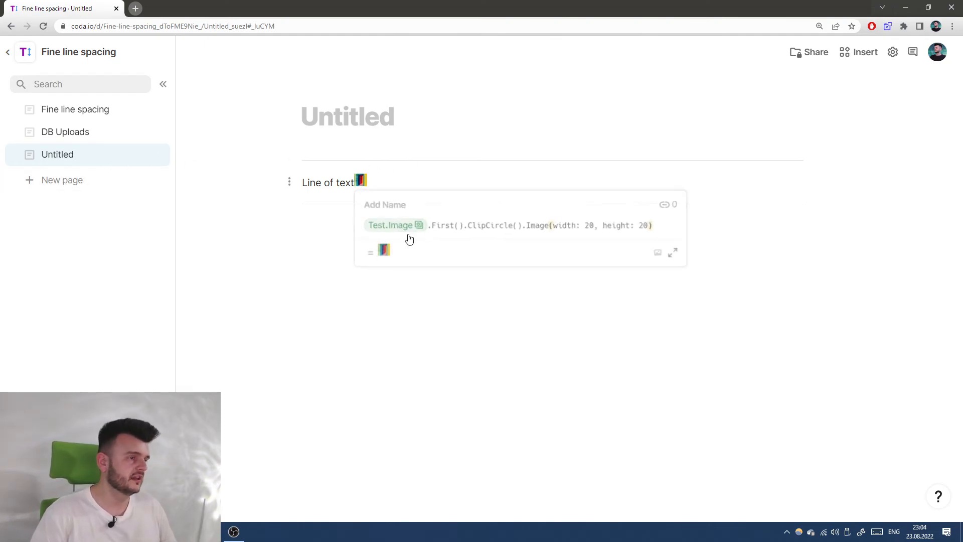
{"action": "left_click", "coordinate": [404, 226]}
{"action": "type", "text": "@Pix"}
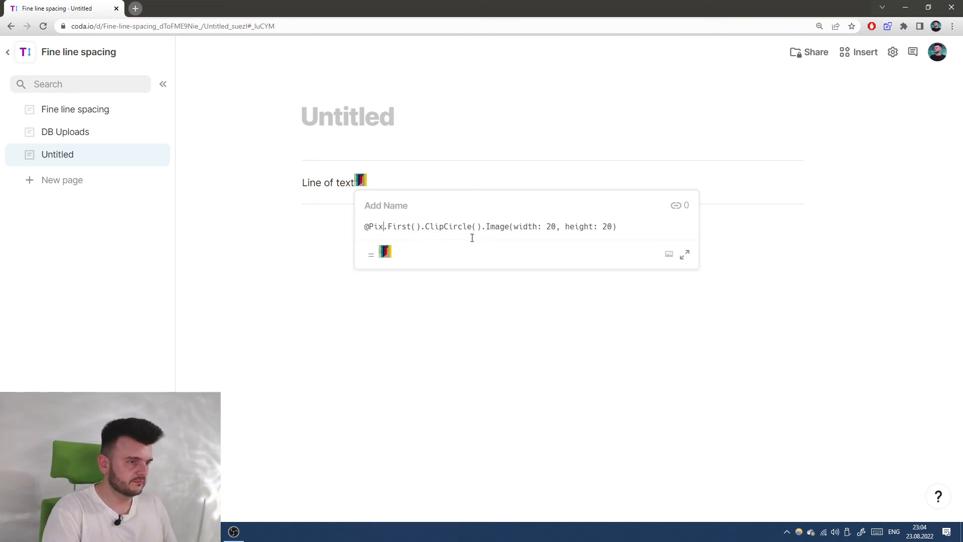
{"action": "type", "text": "el."}
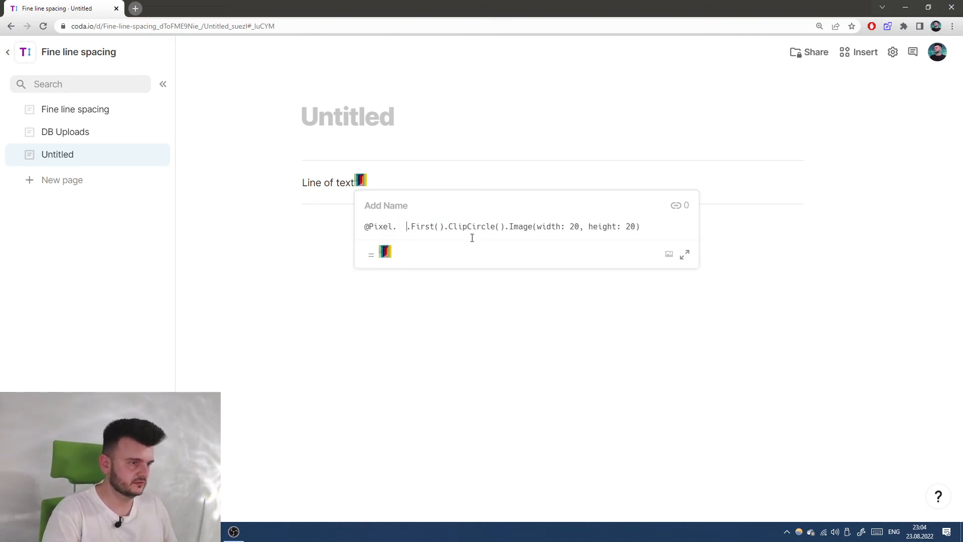
{"action": "key", "text": "BackSpace"}
{"action": "type", "text": "."}
{"action": "key", "text": "BackSpace"}
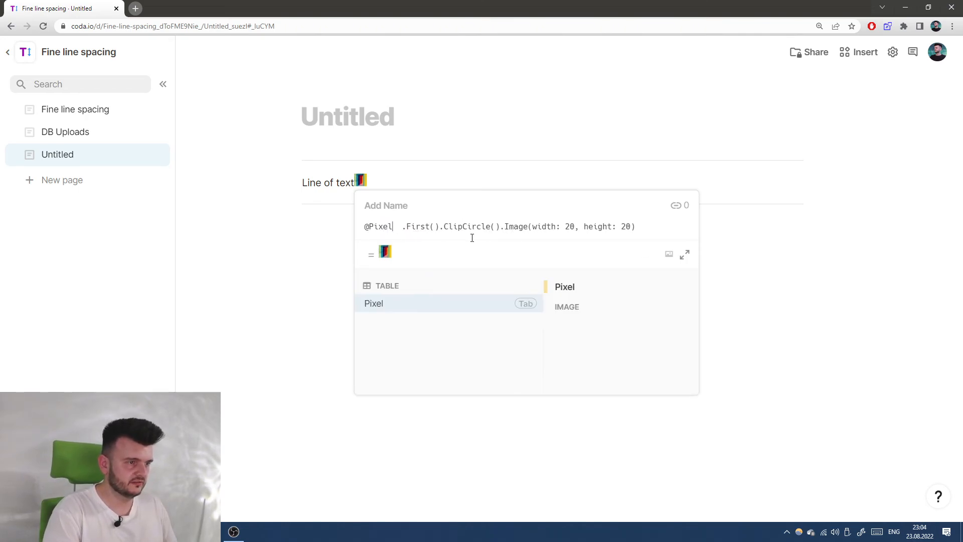
{"action": "key", "text": "Tab"}
- Complete the formula as Pixel.Image.First().ClipCircle().Image(width: 20, height: 20), apply it and reopen it
{"action": "type", "text": ".f"}
{"action": "key", "text": "BackSpace"}
{"action": "type", "text": "Image"}
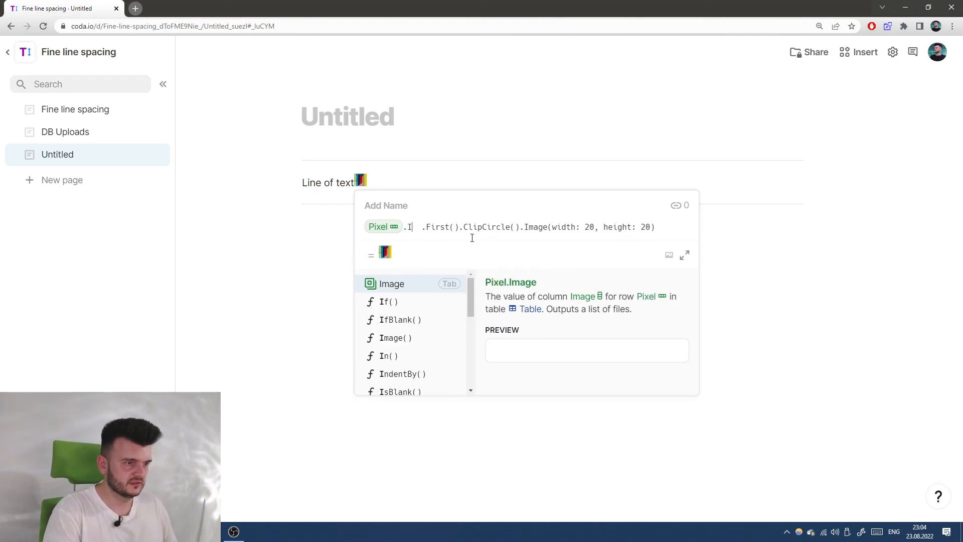
{"action": "key", "text": "Tab"}
{"action": "type", "text": "."}
{"action": "key", "text": "Delete"}
{"action": "key", "text": "Delete"}
{"action": "key", "text": "Delete"}
{"action": "key", "text": "Delete"}
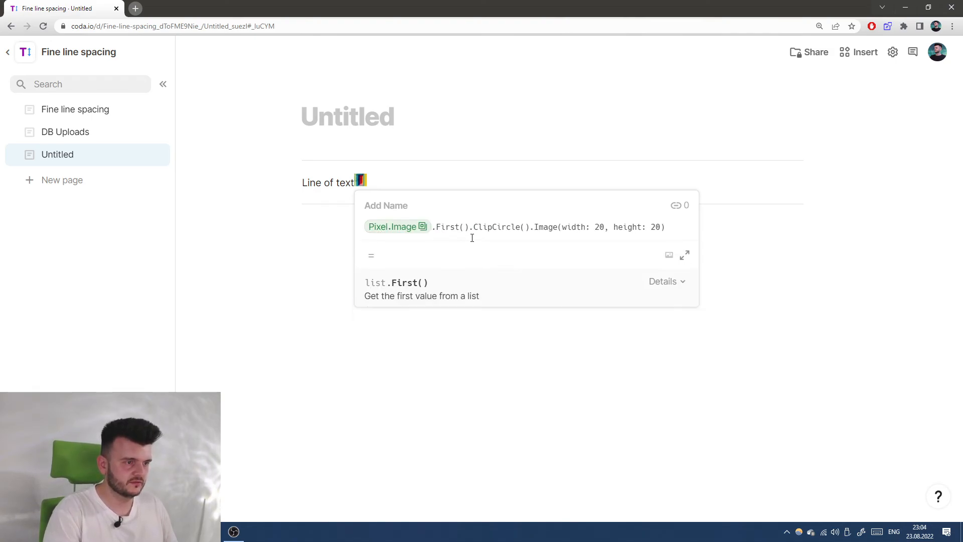
{"action": "key", "text": "Return"}
{"action": "left_click", "coordinate": [360, 185]}
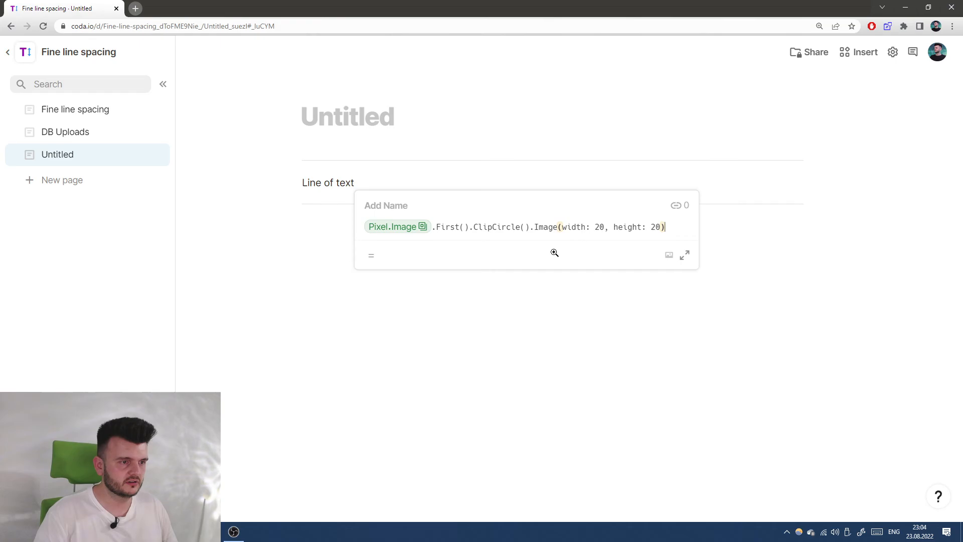
- Set the width to 1 and the height to 100 in the Pixel image formula, apply it and briefly highlight the invisible image
{"action": "double_click", "coordinate": [598, 228]}
{"action": "type", "text": "1"}
{"action": "left_click", "coordinate": [656, 227]}
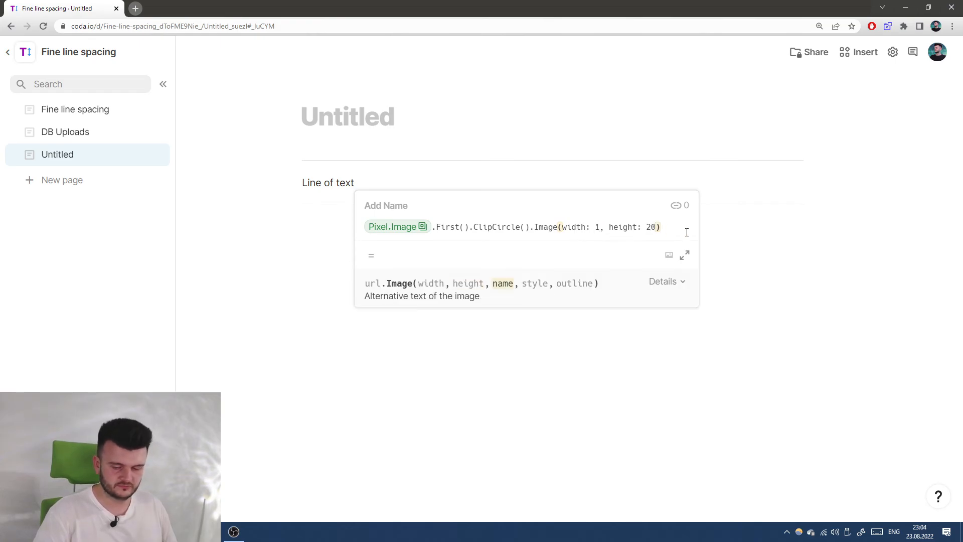
{"action": "key", "text": "BackSpace"}
{"action": "key", "text": "BackSpace"}
{"action": "type", "text": "100"}
{"action": "key", "text": "Return"}
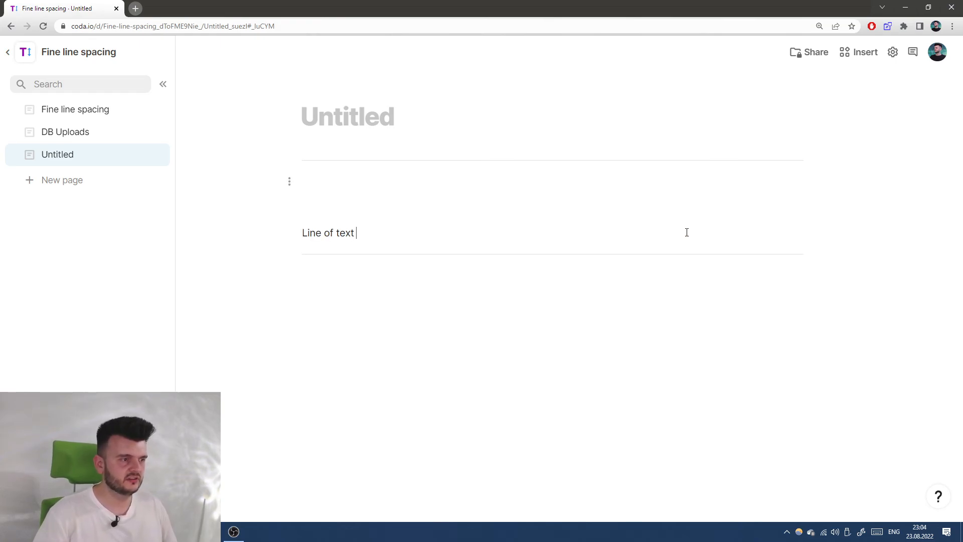
{"action": "key", "text": "shift+Left"}
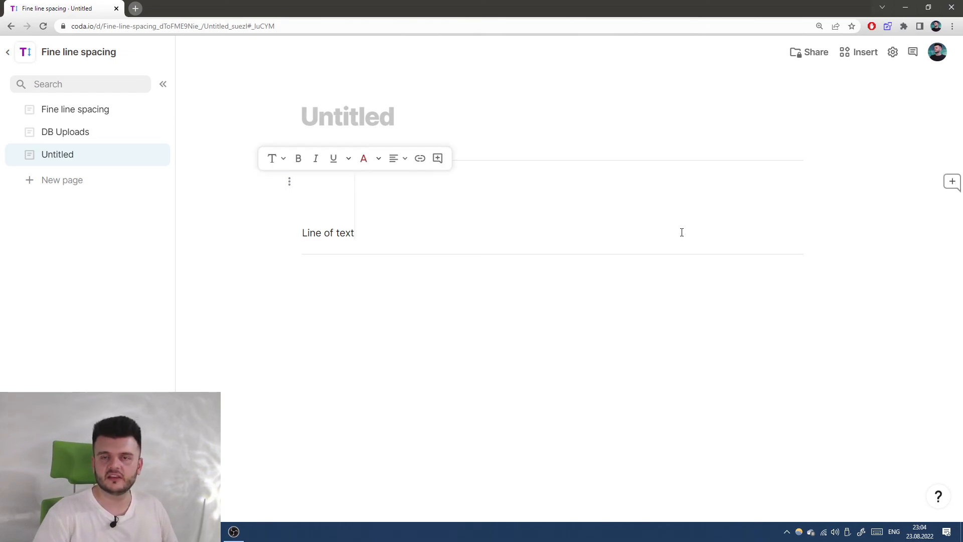
{"action": "left_click", "coordinate": [672, 232]}
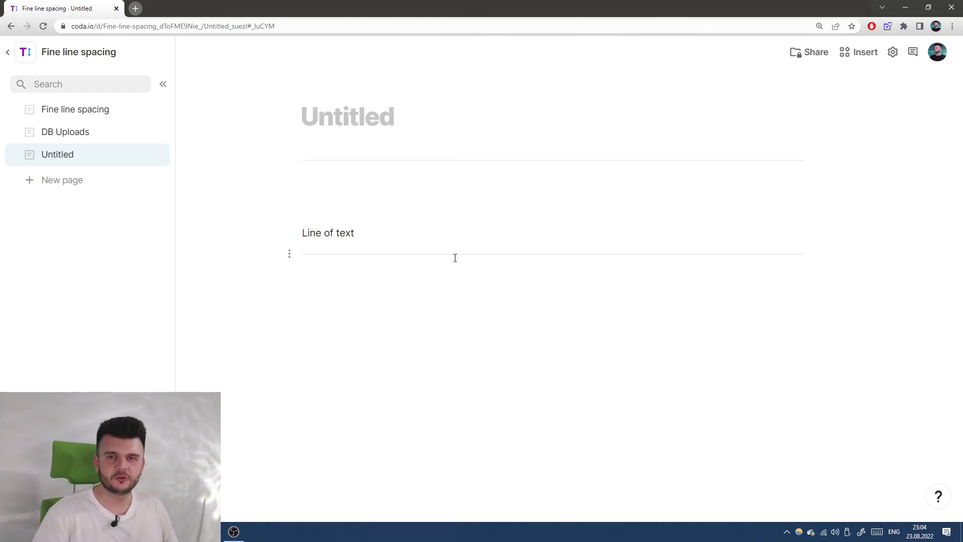
- Remove the width argument from the Pixel image formula so only height: 100 remains, apply it and check the image by selecting it
{"action": "left_click", "coordinate": [355, 233]}
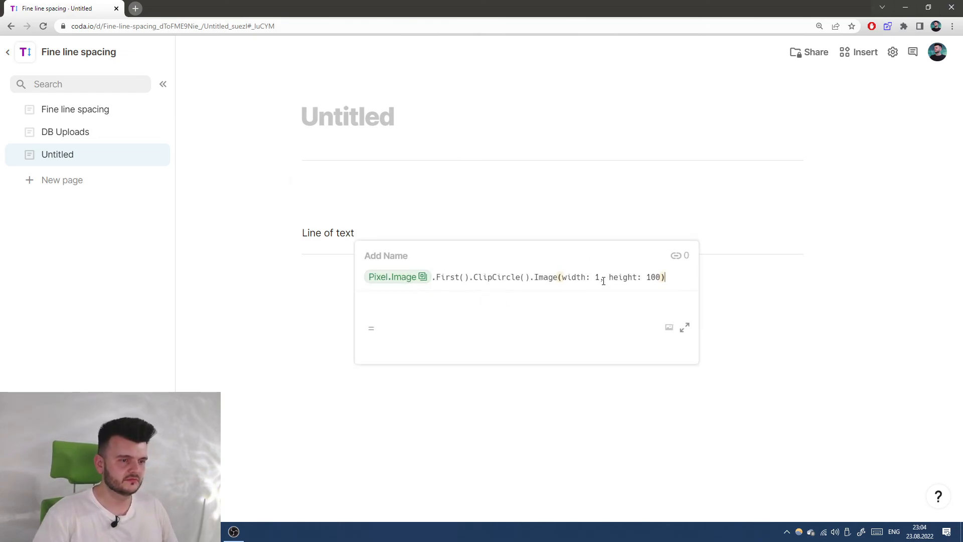
{"action": "left_click_drag", "start_coordinate": [610, 279], "coordinate": [562, 275]}
{"action": "key", "text": "BackSpace"}
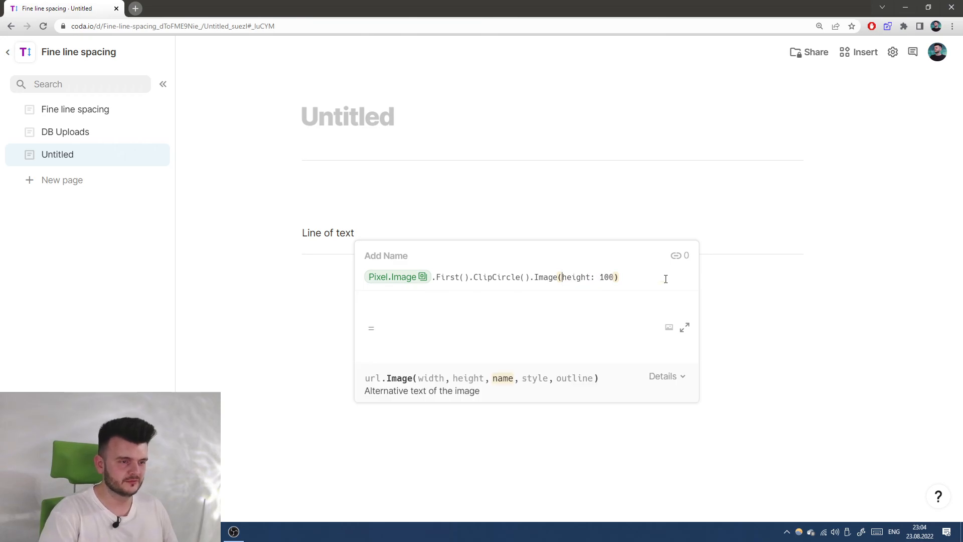
{"action": "key", "text": "Return"}
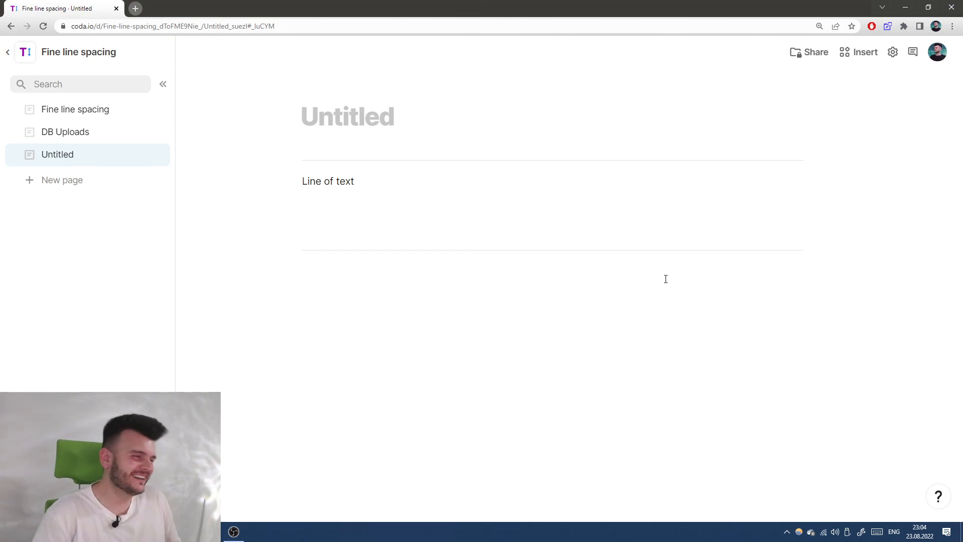
{"action": "key", "text": "shift+Left"}
{"action": "key", "text": "Right"}
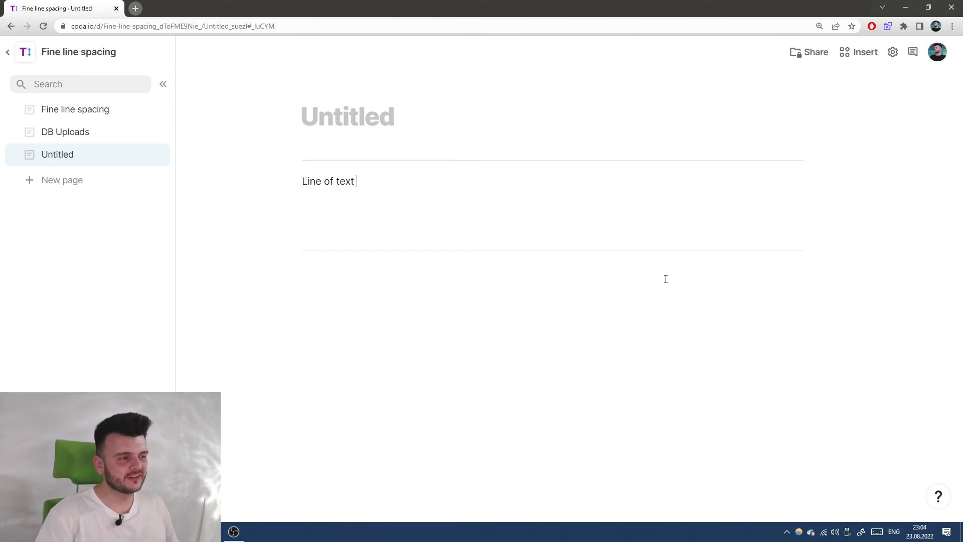
- Add the argument width: 1 back before the height in the Pixel image formula and apply it
{"action": "left_click", "coordinate": [356, 183]}
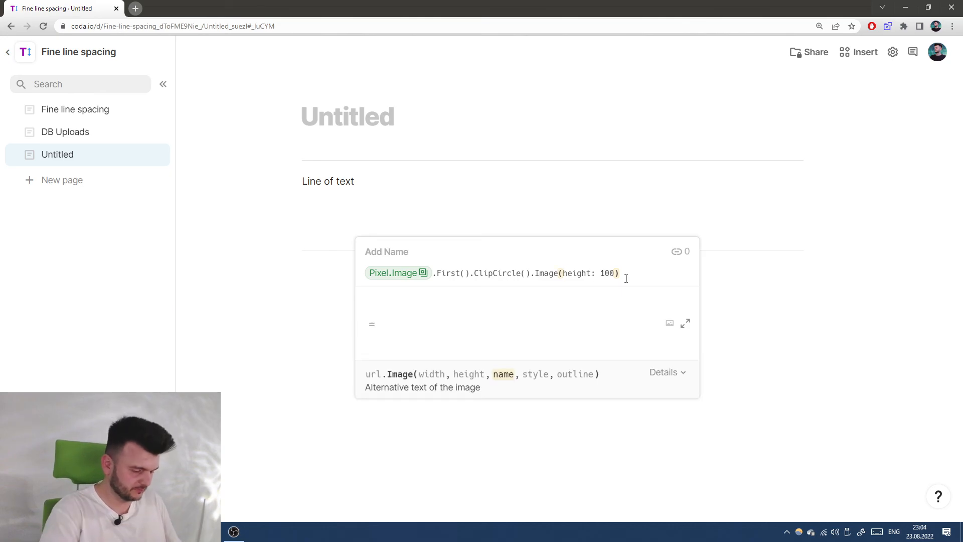
{"action": "type", "text": "widthL"}
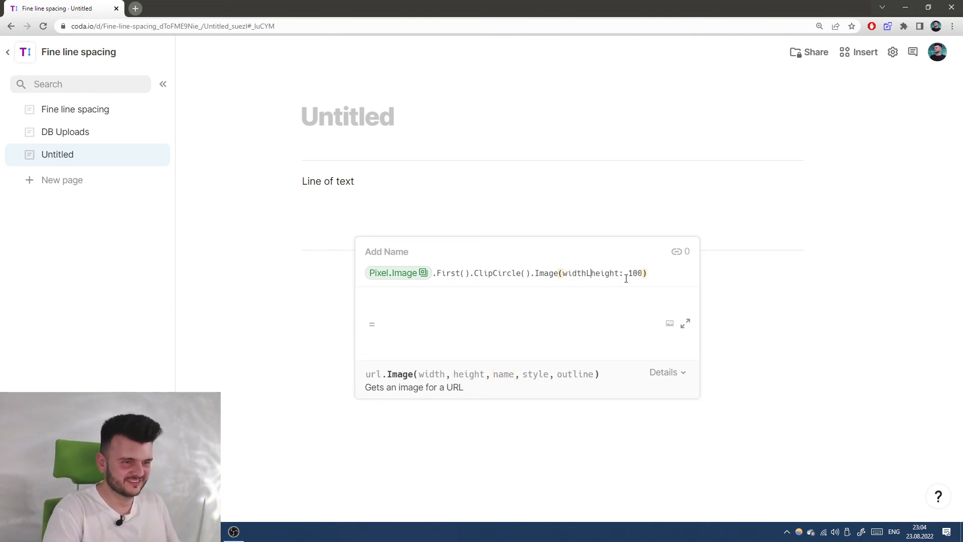
{"action": "key", "text": "BackSpace"}
{"action": "type", "text": ": 1"}
{"action": "key", "text": "BackSpace"}
{"action": "type", "text": ","}
{"action": "key", "text": "Return"}
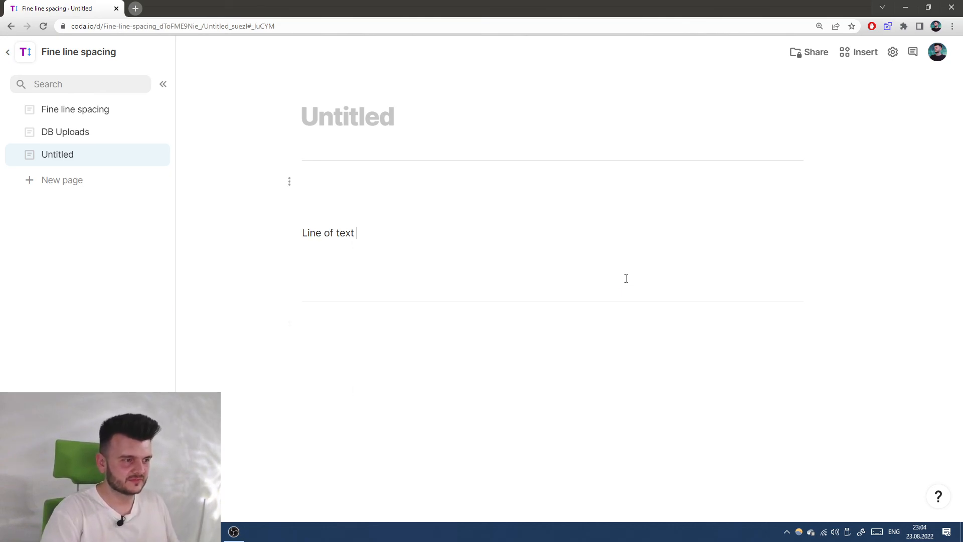